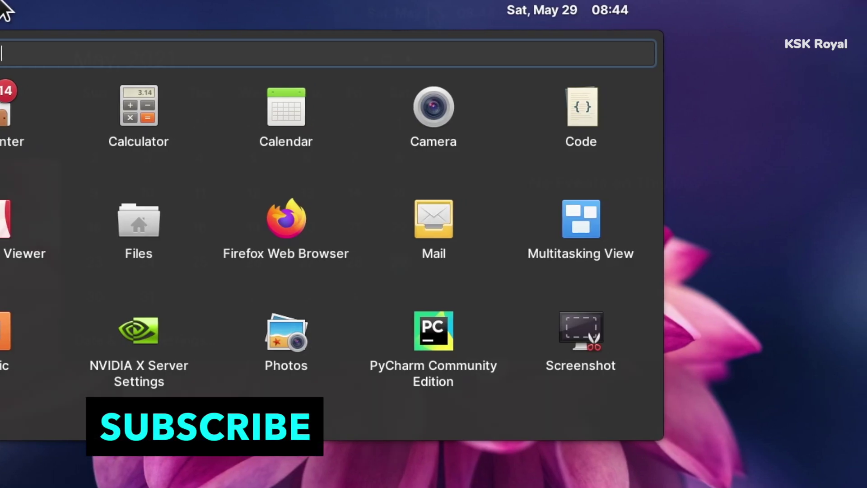
# Step: Show the month calendar and notifications, and turn on Do Not Disturb
pyautogui.click(564, 10)
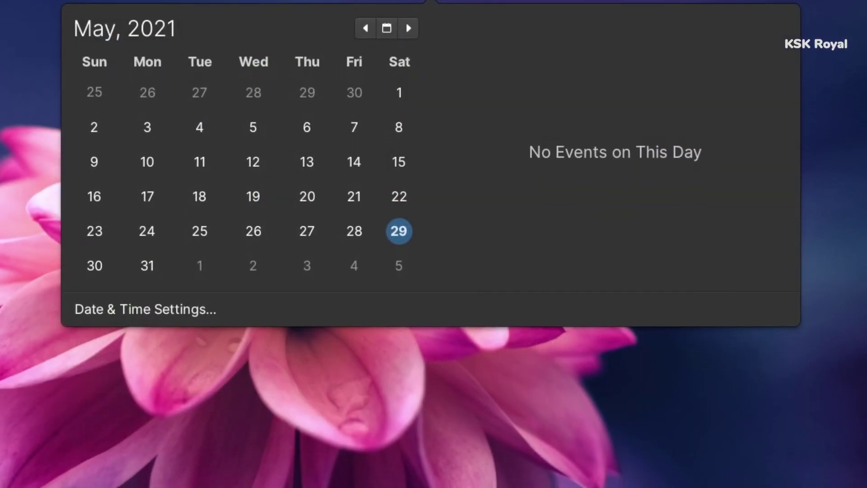
pyautogui.click(810, 4)
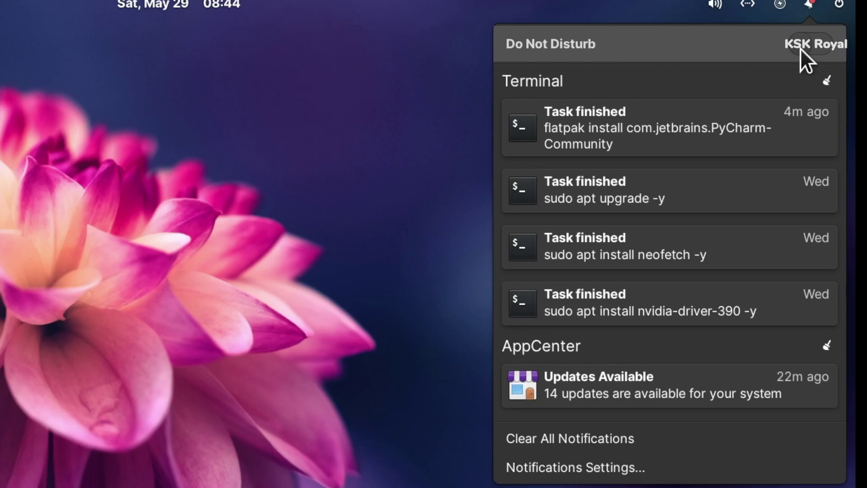
pyautogui.click(807, 43)
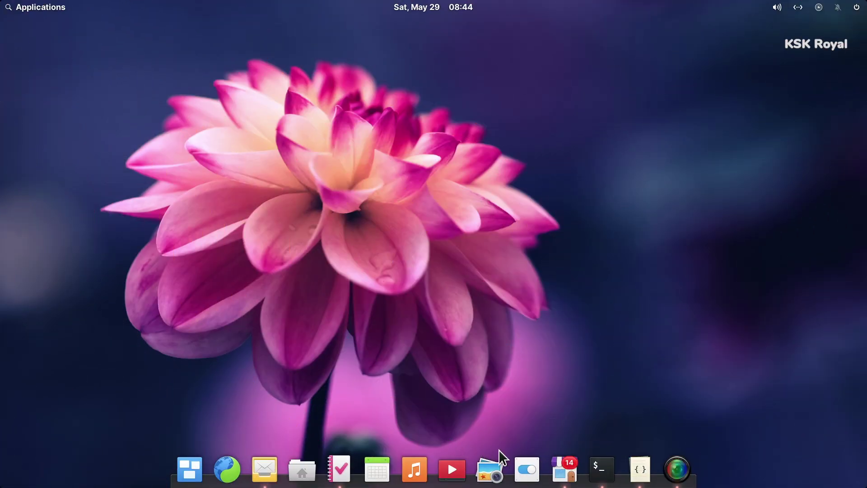
# Step: Launch System Settings, Videos, Calendar, Files, Photos and Calculator
pyautogui.click(527, 469)
pyautogui.click(451, 470)
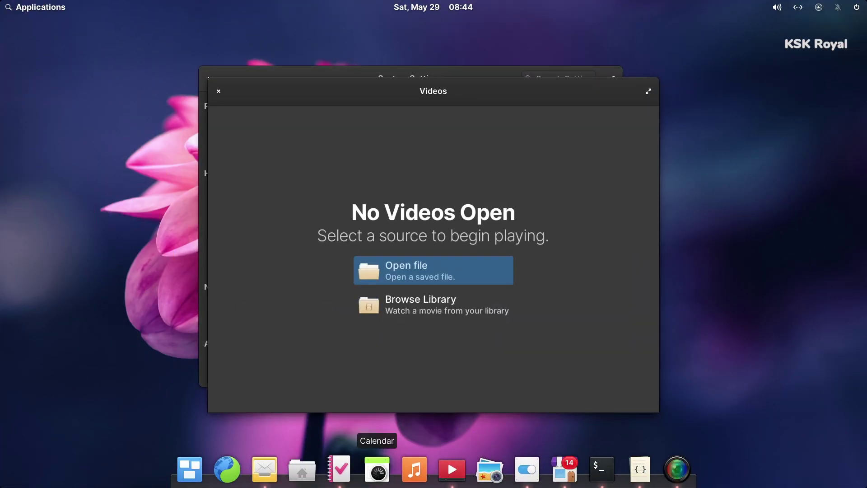
pyautogui.click(377, 470)
pyautogui.click(303, 469)
pyautogui.click(490, 470)
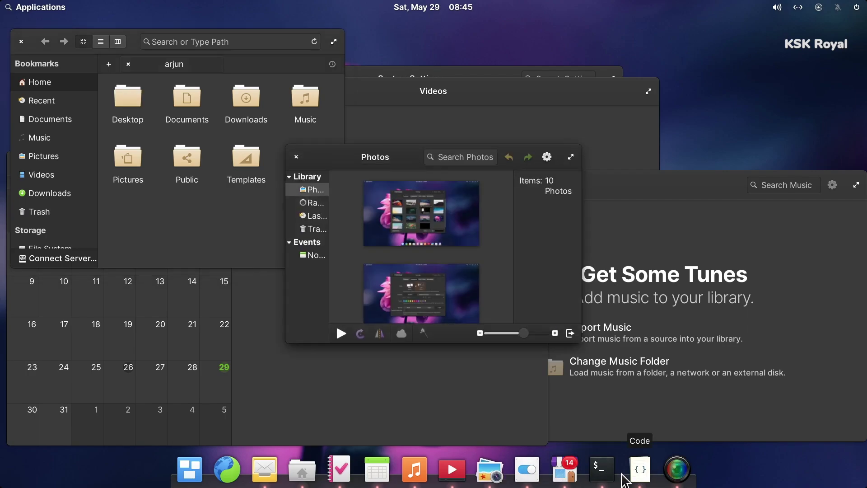
pyautogui.click(34, 7)
pyautogui.click(158, 81)
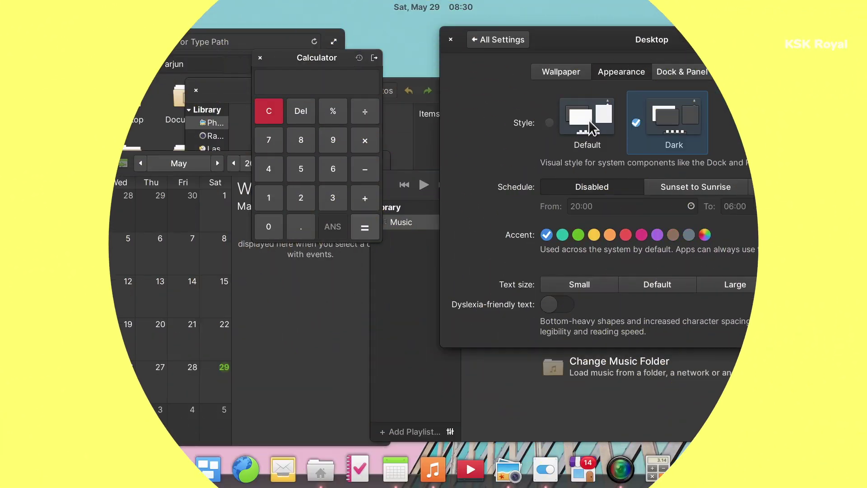
# Step: Switch the desktop style to Dark and back to light Default, with Photos in front
pyautogui.click(589, 121)
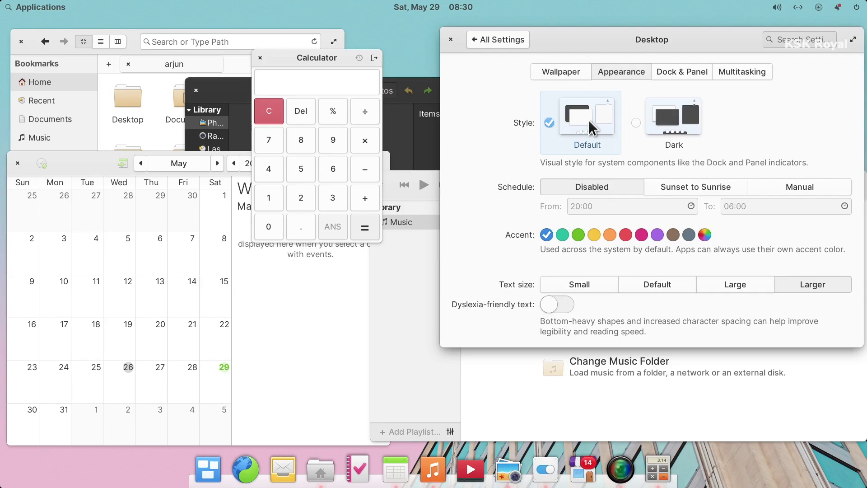
pyautogui.click(682, 125)
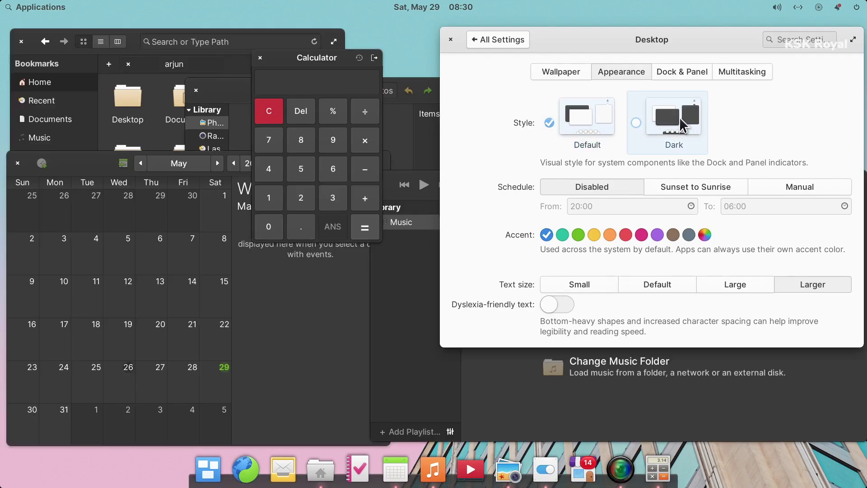
pyautogui.click(588, 118)
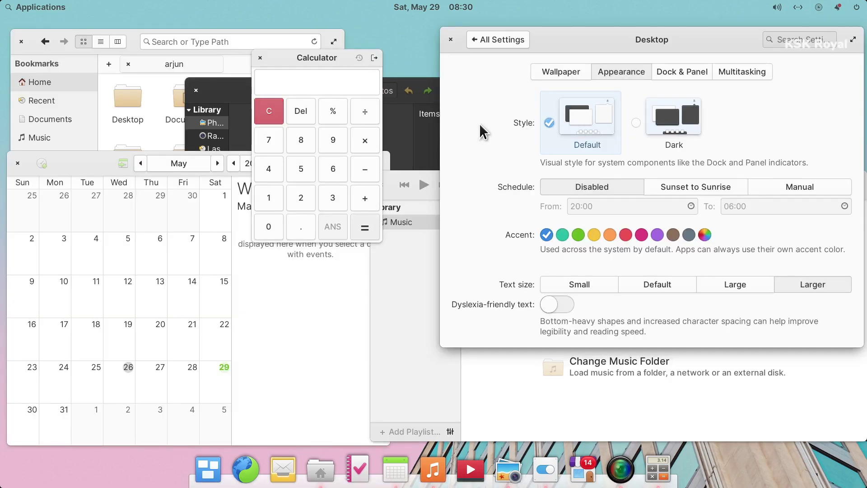
pyautogui.click(188, 90)
# Step: Close Photos, select the Ubuntu 20.04.1 LTS and kernel lines, then view the Hardware details
pyautogui.click(196, 89)
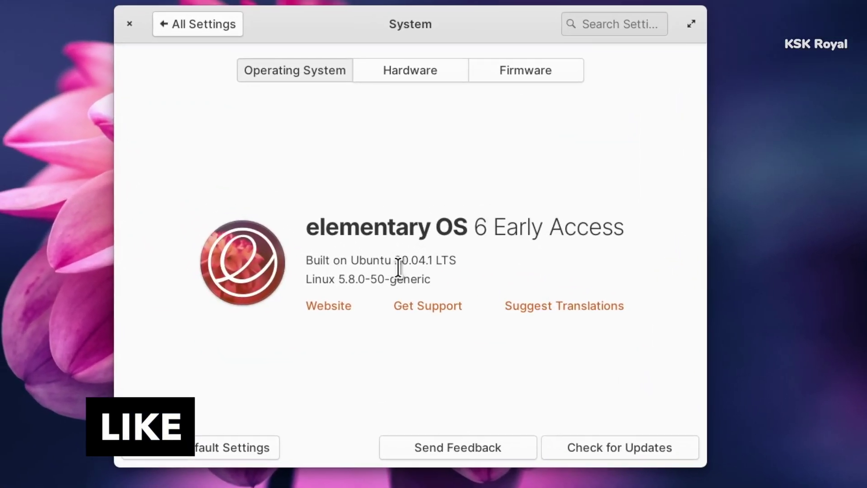
pyautogui.tripleClick(393, 247)
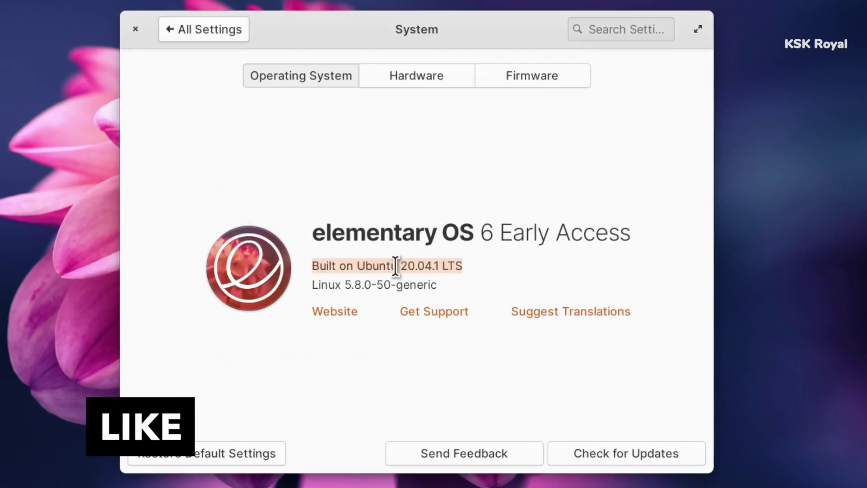
pyautogui.tripleClick(409, 285)
pyautogui.click(512, 231)
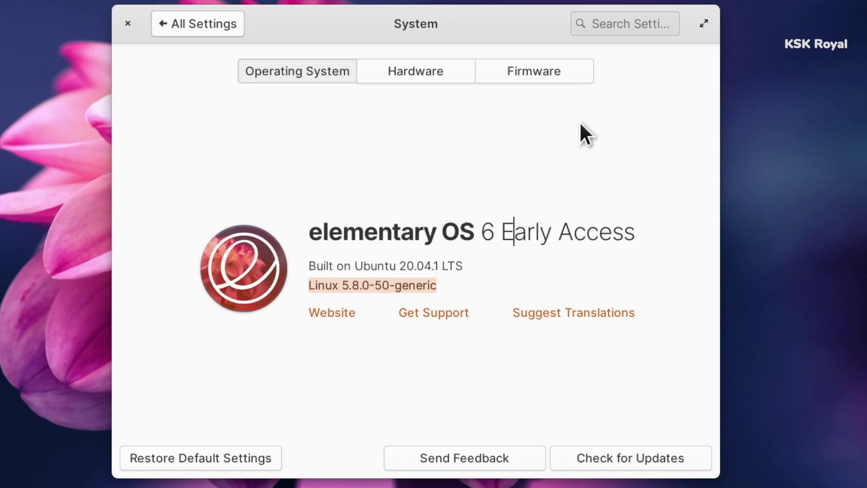
pyautogui.click(457, 71)
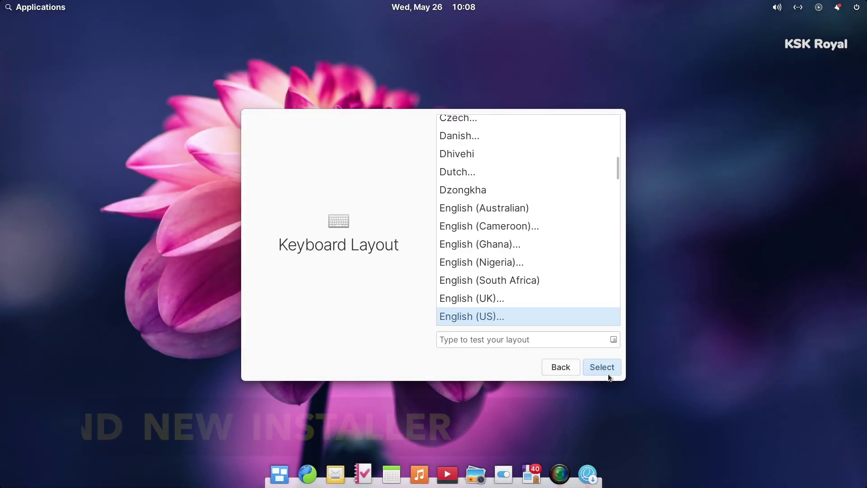
# Step: Keep the English (US) keyboard layout and choose the Custom (Advanced) install method
pyautogui.scroll(3, 537, 265)
pyautogui.scroll(-5, 541, 247)
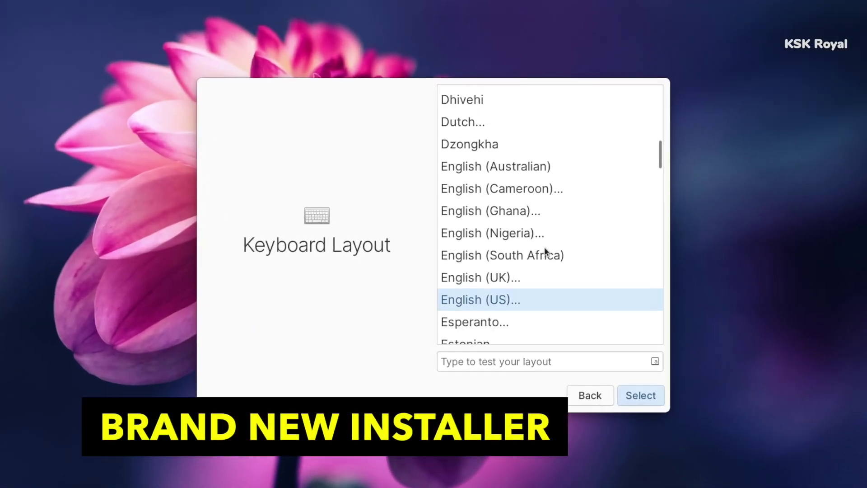
pyautogui.click(651, 395)
pyautogui.click(624, 397)
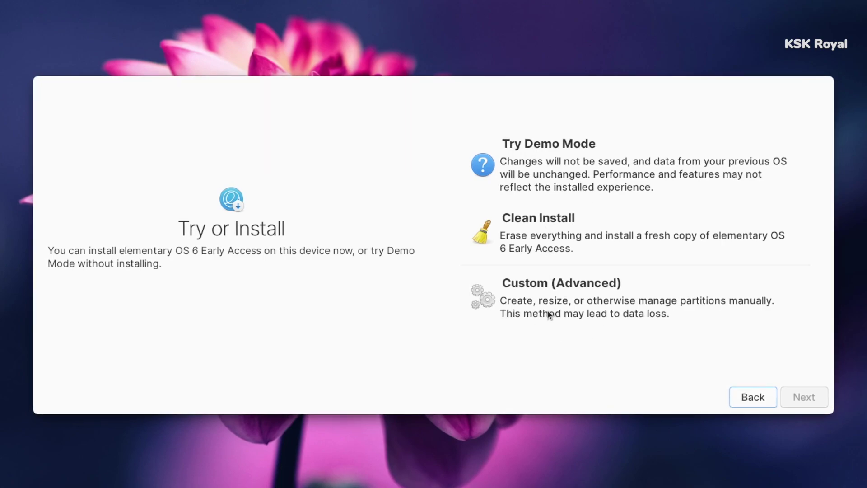
pyautogui.click(540, 308)
pyautogui.click(786, 400)
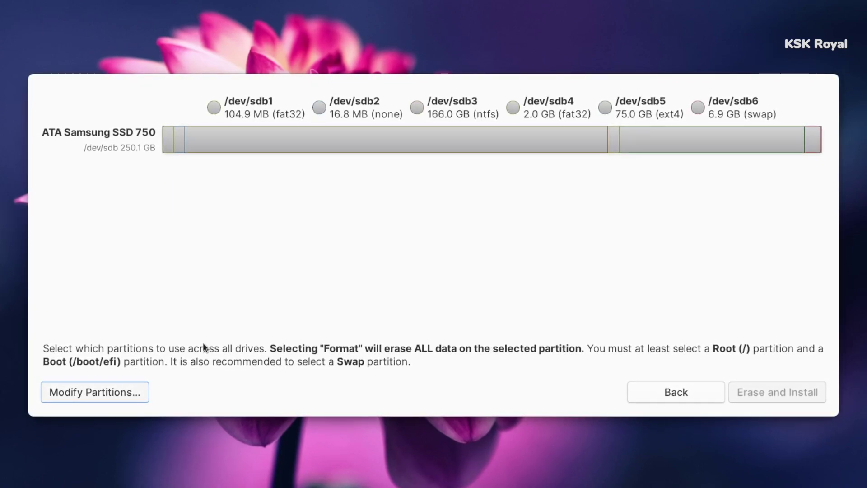
# Step: On disk /dev/sdb, delete the sdb6, sdb5 and sdb4 partitions
pyautogui.click(573, 141)
pyautogui.click(573, 167)
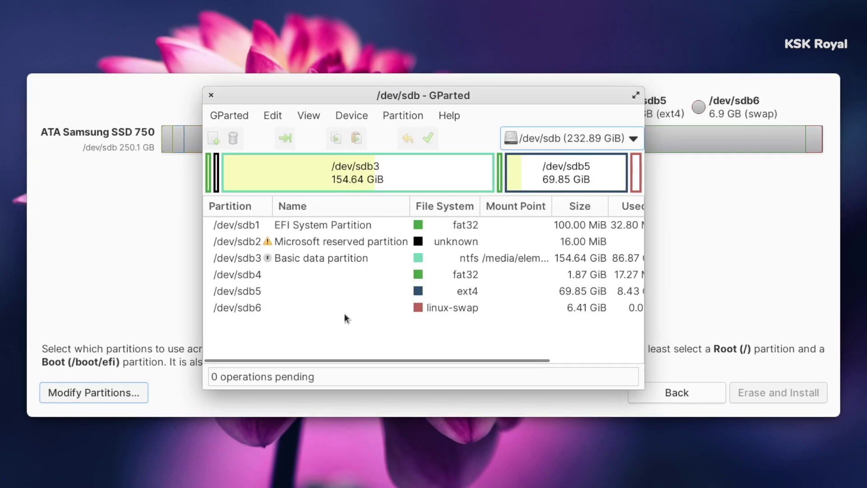
pyautogui.click(345, 311)
pyautogui.click(403, 115)
pyautogui.click(403, 167)
pyautogui.rightClick(310, 284)
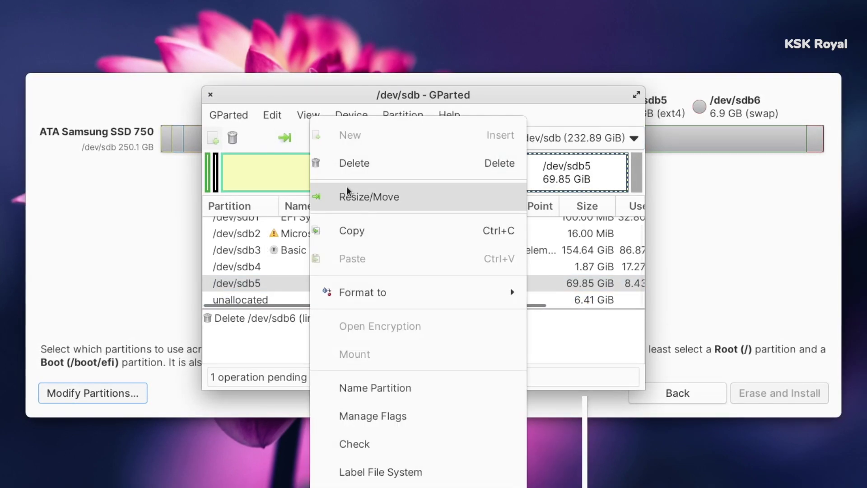
pyautogui.click(354, 163)
pyautogui.press('Delete')
pyautogui.click(402, 279)
# Step: Create a new 1.25 GiB fat32 partition in the free space
pyautogui.press('Insert')
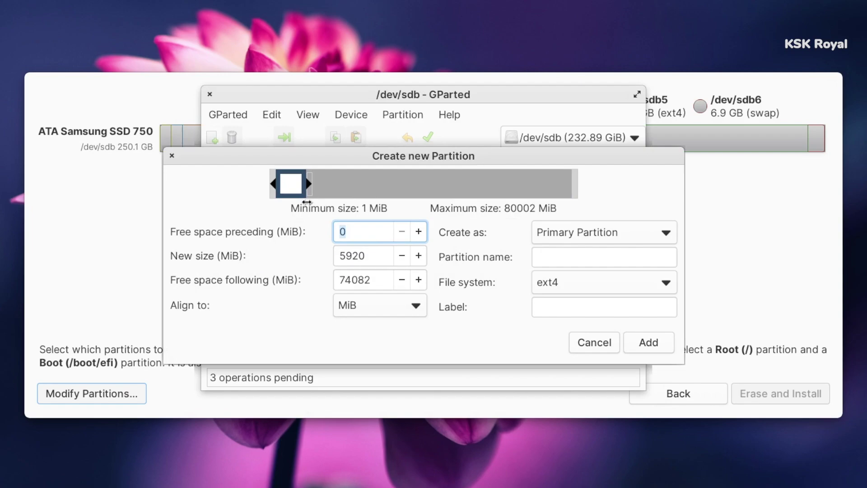
pyautogui.moveTo(307, 202); pyautogui.dragTo(281, 201)
pyautogui.click(666, 282)
pyautogui.click(556, 228)
pyautogui.click(649, 342)
# Step: Create a 70.88 GiB ext4 partition in the remaining unallocated space
pyautogui.click(387, 290)
pyautogui.press('Insert')
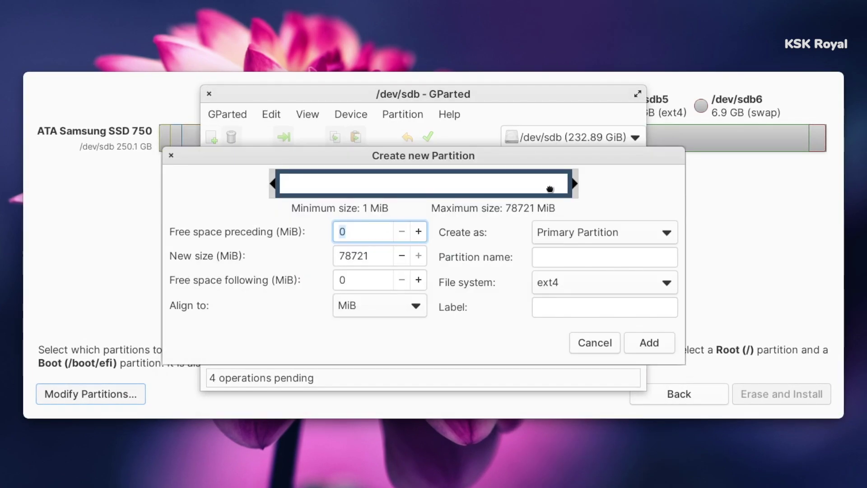
pyautogui.moveTo(550, 189); pyautogui.dragTo(527, 189)
pyautogui.click(649, 343)
# Step: Create a 6.00 GiB primary linux-swap partition in the last free space
pyautogui.click(252, 298)
pyautogui.press('Insert')
pyautogui.click(585, 235)
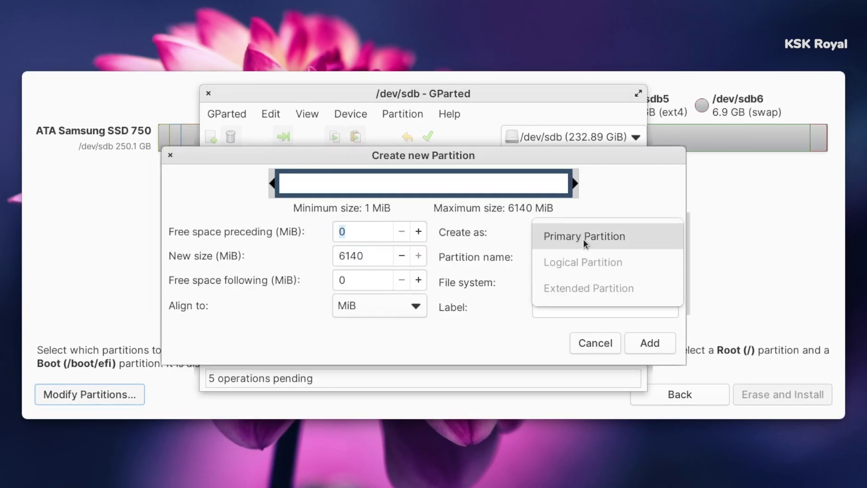
pyautogui.click(585, 236)
pyautogui.click(650, 342)
pyautogui.click(294, 283)
pyautogui.click(639, 171)
pyautogui.click(557, 172)
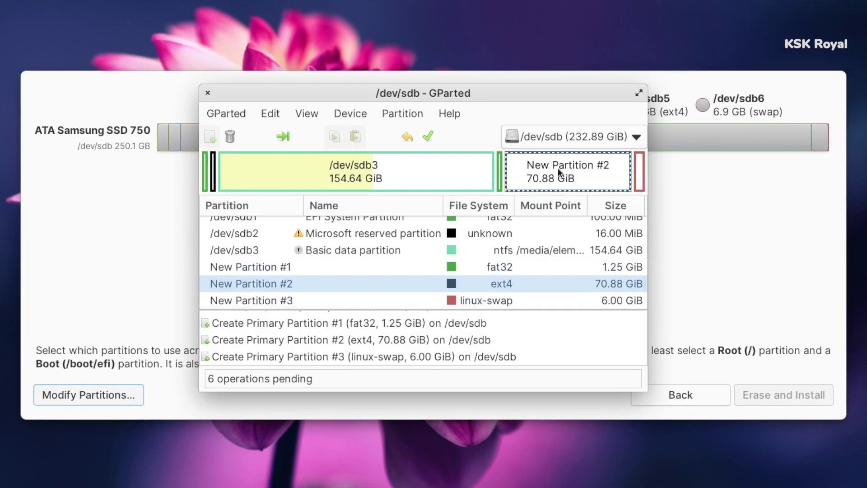
# Step: Enlarge the GParted window and show the details of each applied operation
pyautogui.doubleClick(374, 93)
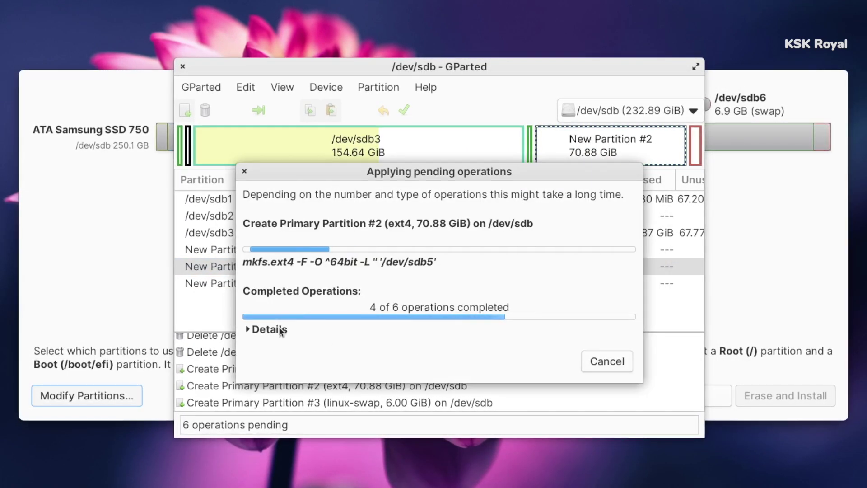
pyautogui.click(271, 329)
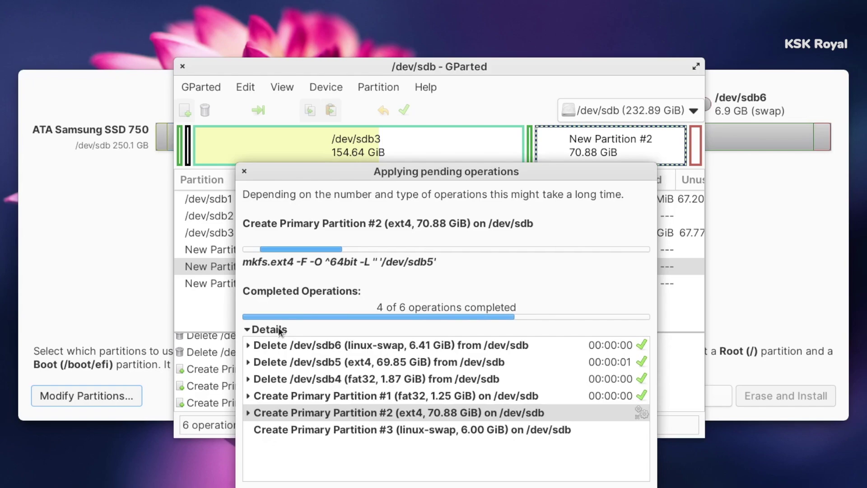
pyautogui.moveTo(379, 173); pyautogui.dragTo(366, 149)
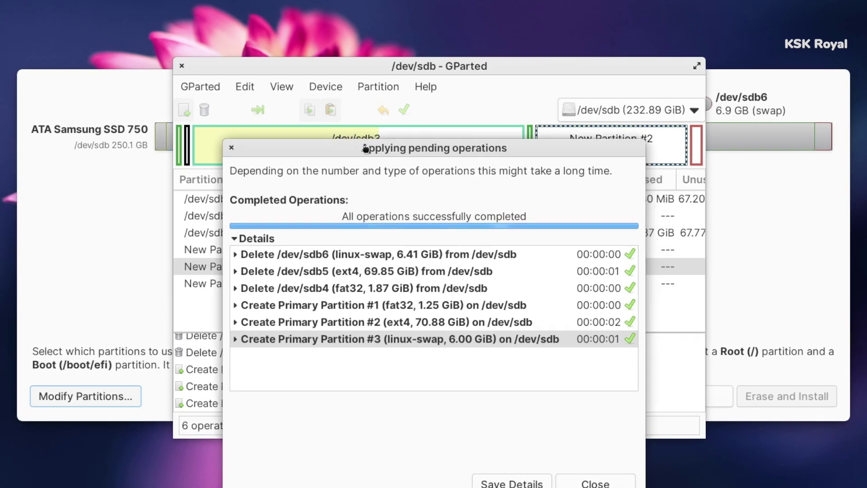
# Step: Dismiss the operations summary and briefly check the calendar and desktop context menus
pyautogui.click(608, 484)
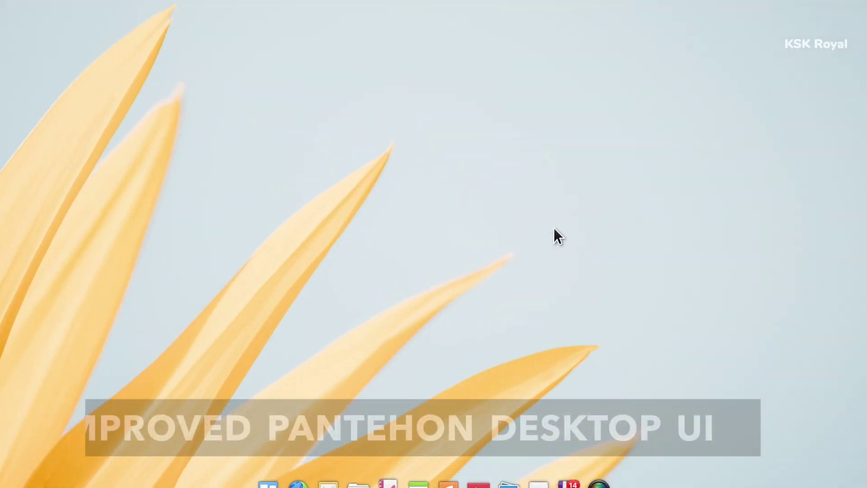
pyautogui.click(432, 20)
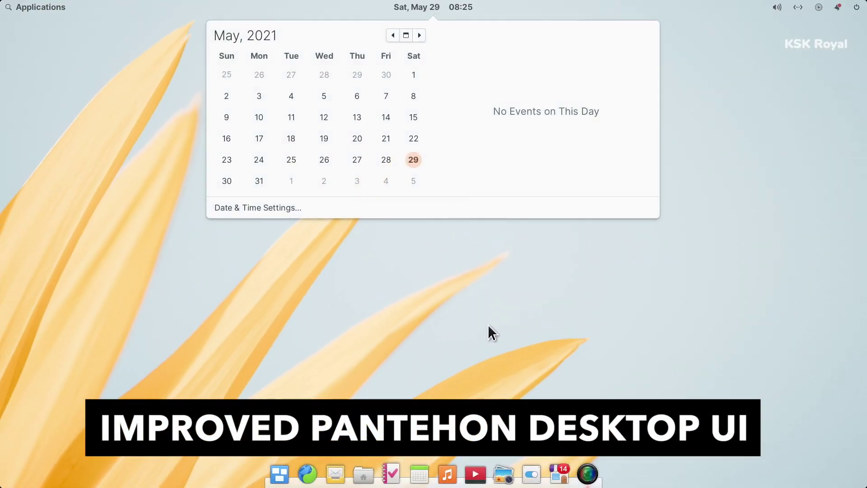
pyautogui.click(501, 370)
pyautogui.rightClick(388, 153)
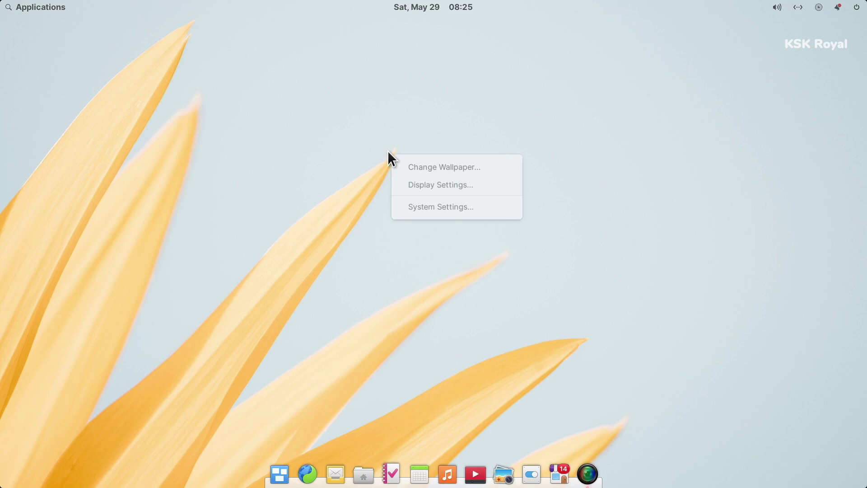
pyautogui.click(391, 275)
pyautogui.rightClick(353, 34)
pyautogui.click(517, 243)
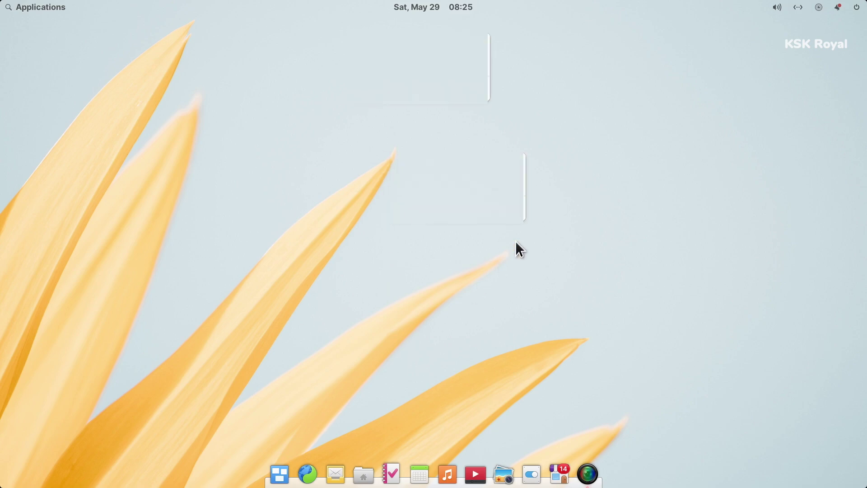
# Step: Check the network and date popups, then open the Applications launcher
pyautogui.click(820, 7)
pyautogui.click(460, 7)
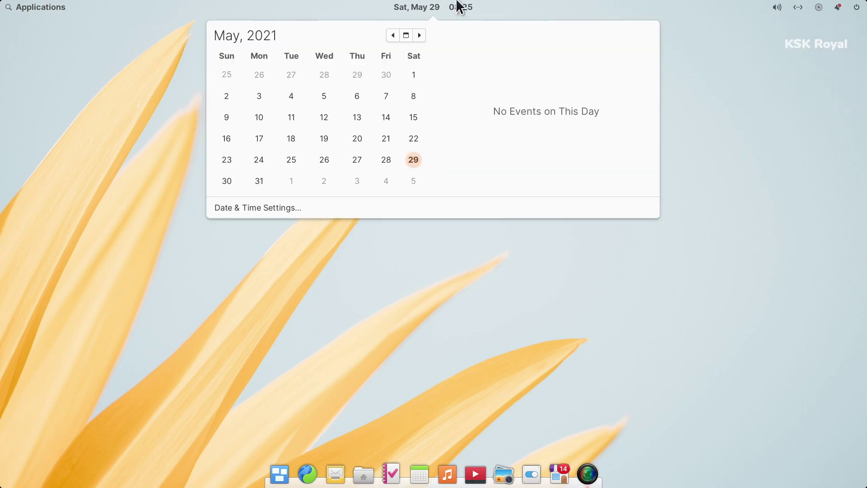
pyautogui.click(116, 69)
pyautogui.click(49, 7)
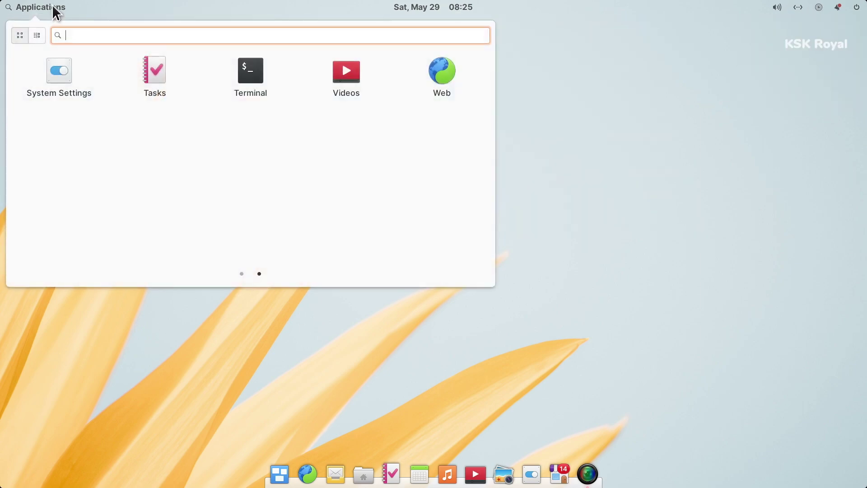
pyautogui.scroll(1, 292, 213)
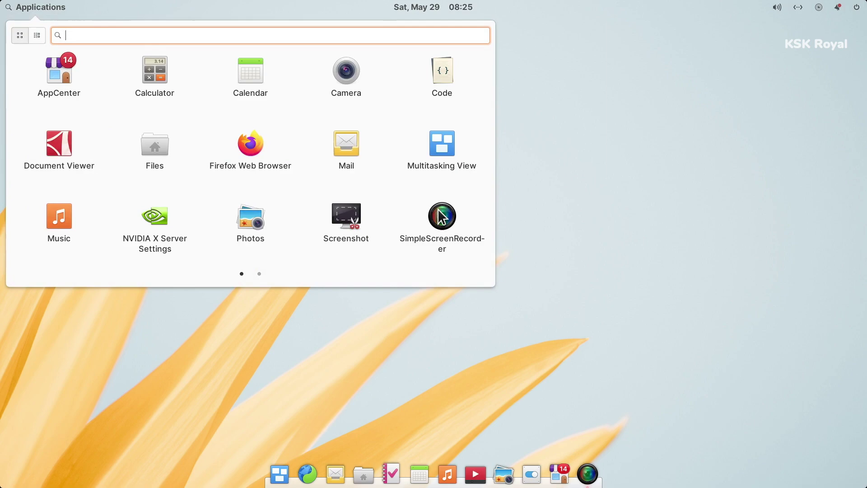
# Step: Launch Code, then set the dock icons to large and enable pressure reveal
pyautogui.click(446, 77)
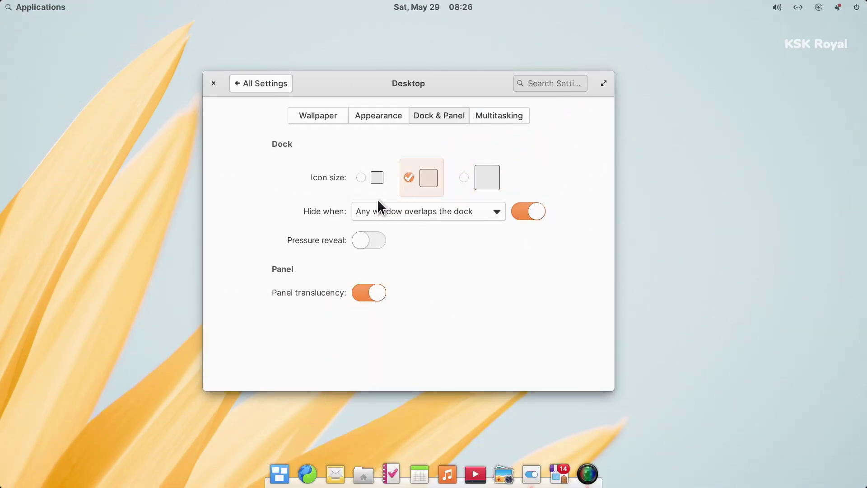
pyautogui.click(362, 177)
pyautogui.click(461, 176)
pyautogui.click(378, 239)
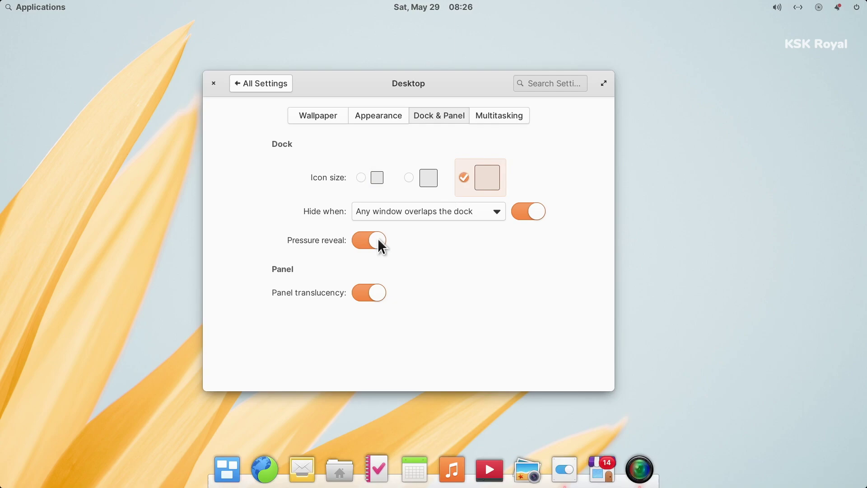
# Step: Set the bottom-right hot corner to Show all windows and top-right to Multitasking View
pyautogui.click(520, 117)
pyautogui.click(549, 243)
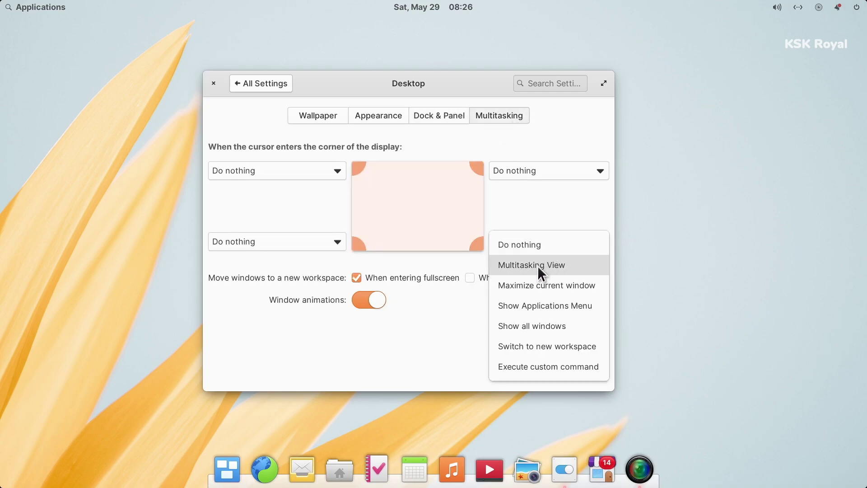
pyautogui.click(532, 326)
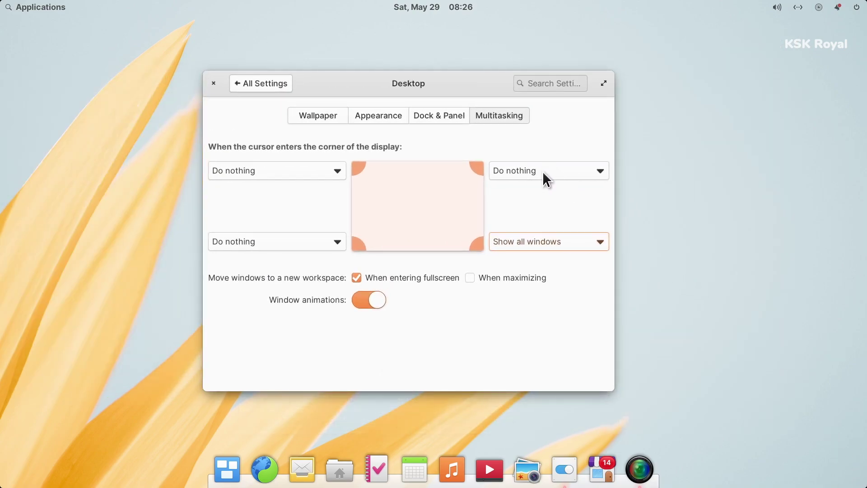
pyautogui.click(543, 172)
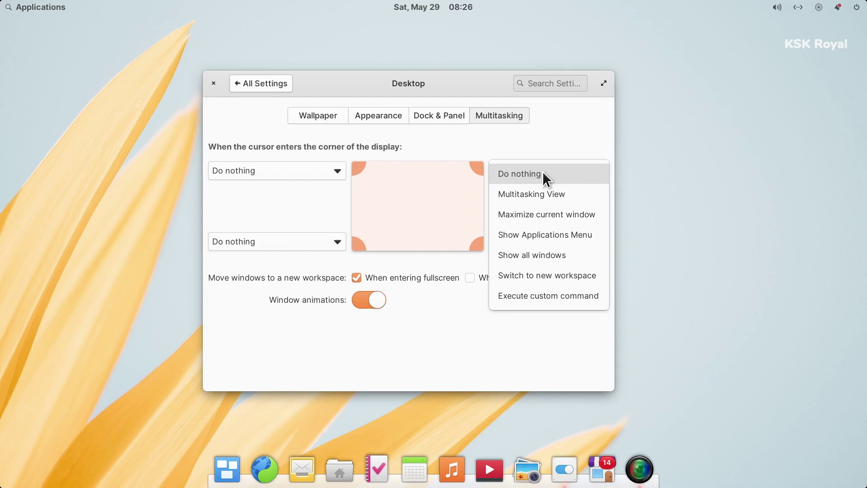
pyautogui.click(544, 194)
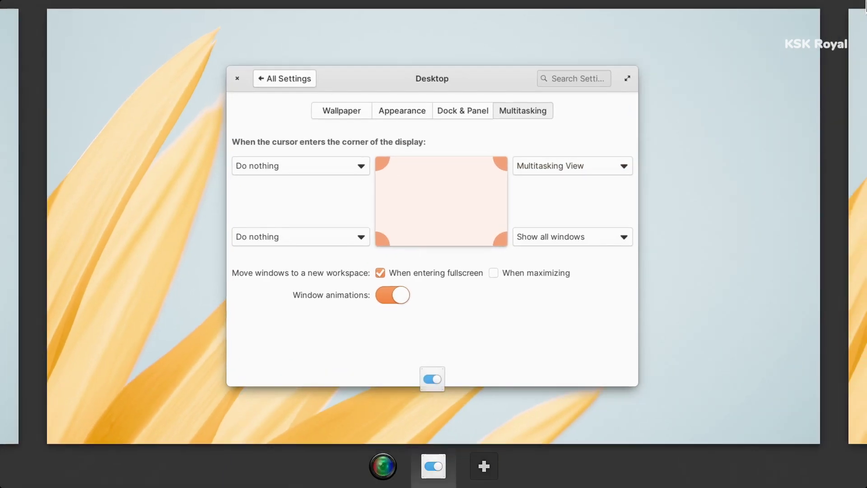
# Step: Swipe through the overview, then set the top-left hot corner to Show Applications Menu
pyautogui.hscroll(2, 849, 167)
pyautogui.hscroll(-3, 817, 230)
pyautogui.hscroll(4, 733, 242)
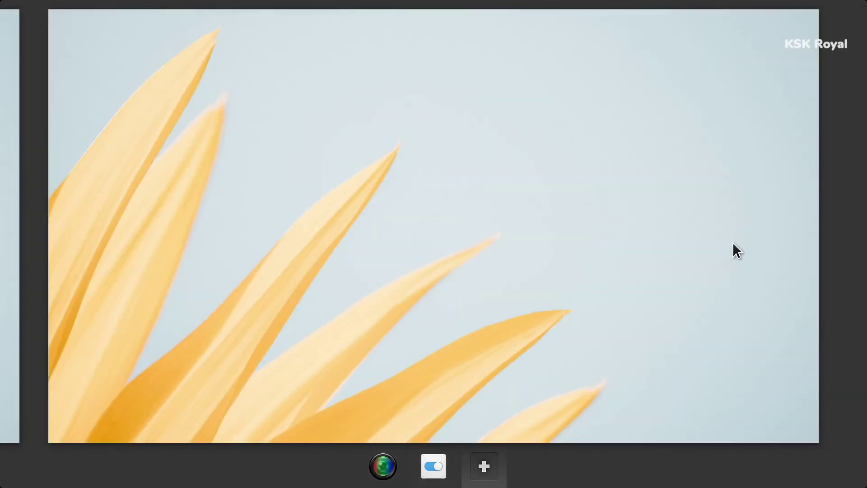
pyautogui.hscroll(-2, 615, 270)
pyautogui.click(555, 148)
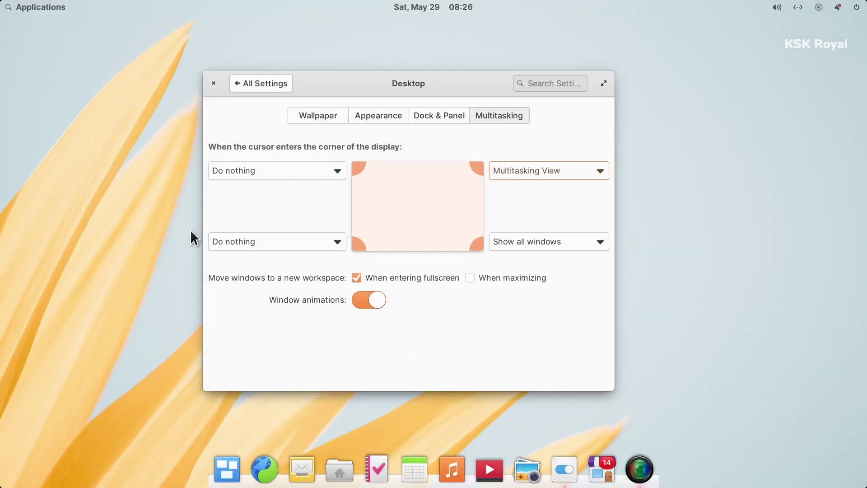
pyautogui.click(244, 170)
pyautogui.click(242, 235)
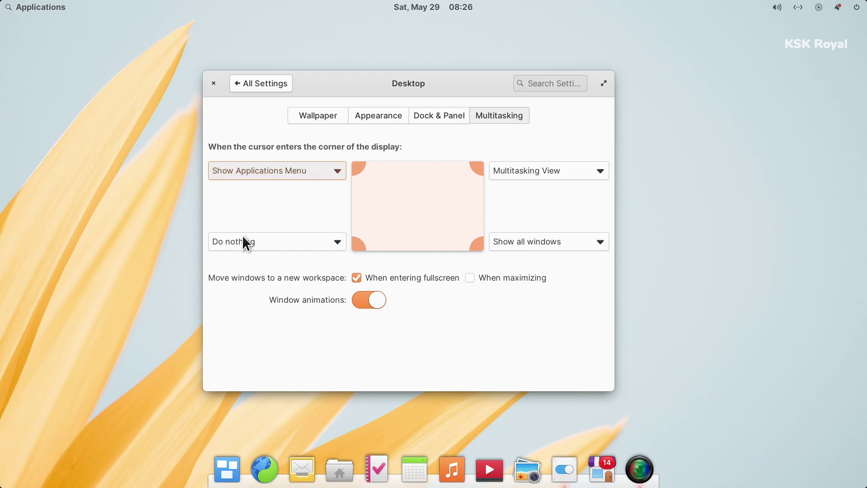
pyautogui.moveTo(1, 2)
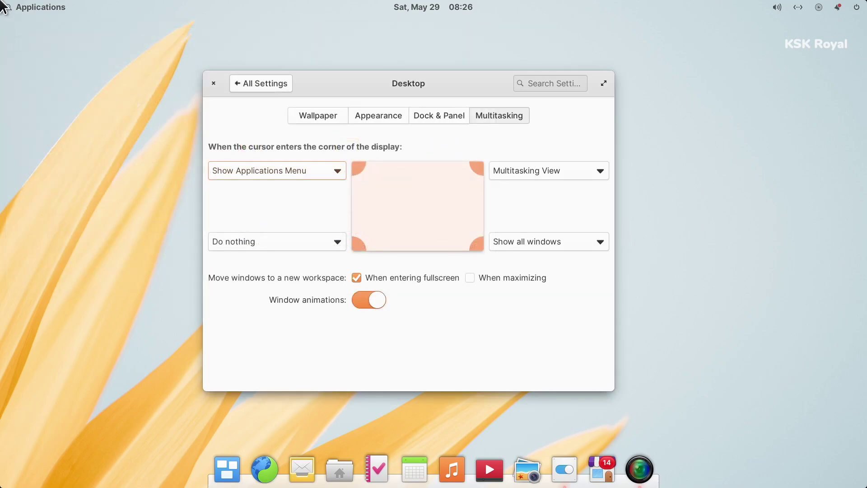
# Step: Leave the bottom-left hot corner set to do nothing
pyautogui.click(235, 337)
pyautogui.click(293, 242)
pyautogui.click(440, 329)
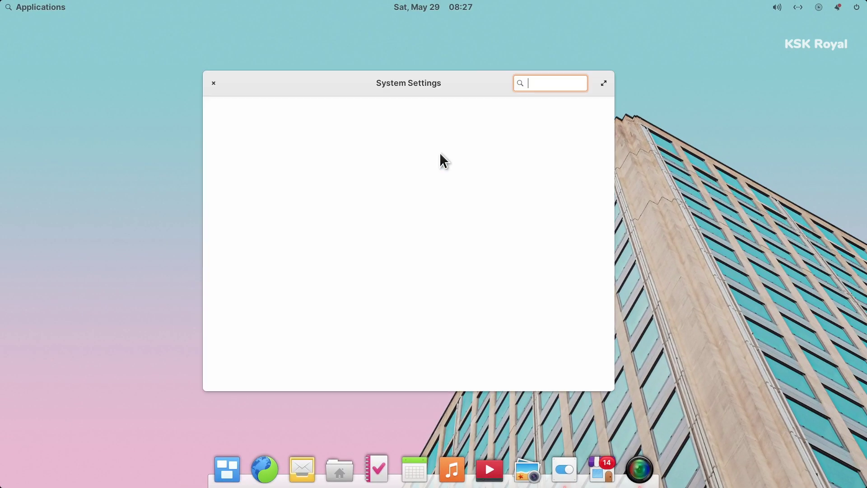
# Step: Select the Dark style on the Desktop Appearance page
pyautogui.click(322, 136)
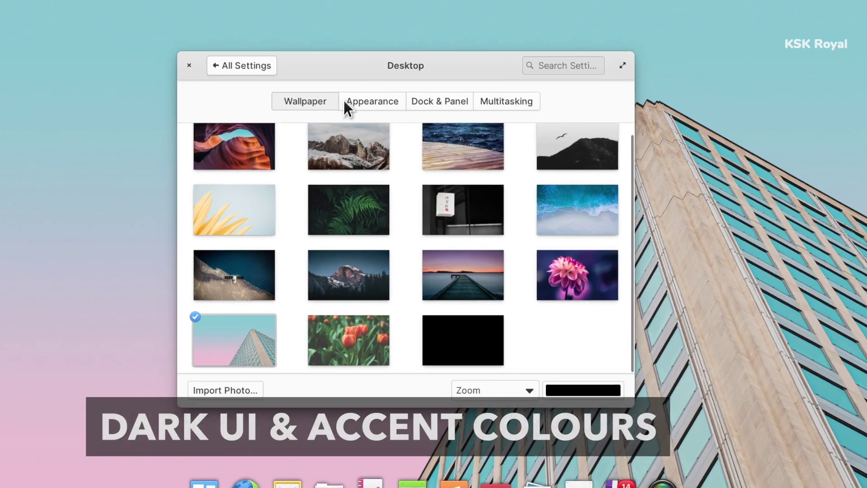
pyautogui.click(357, 118)
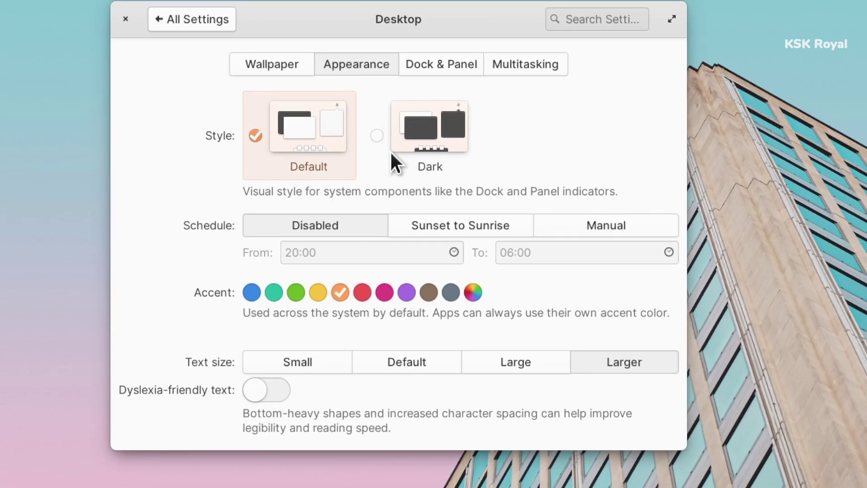
pyautogui.click(376, 135)
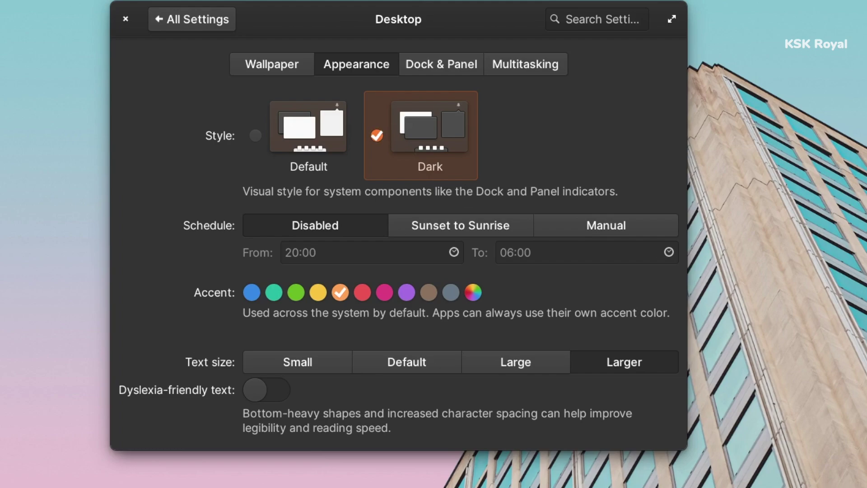
pyautogui.click(425, 7)
pyautogui.click(425, 6)
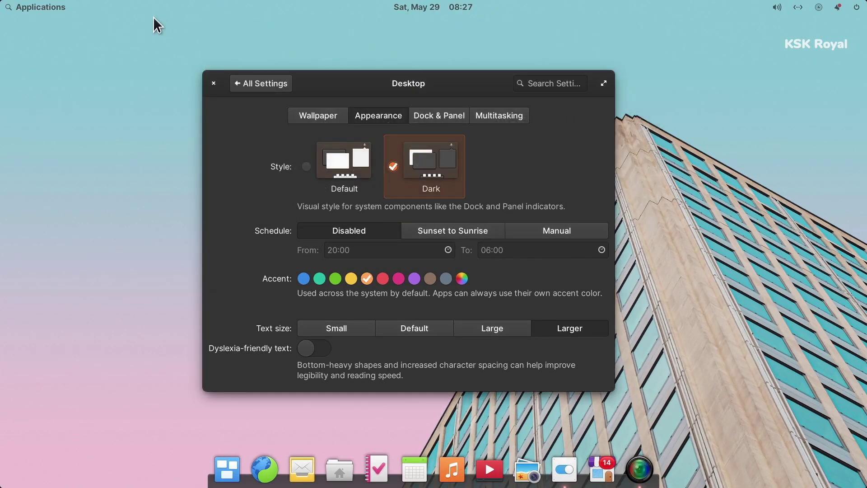
pyautogui.click(52, 9)
pyautogui.scroll(-1, 290, 164)
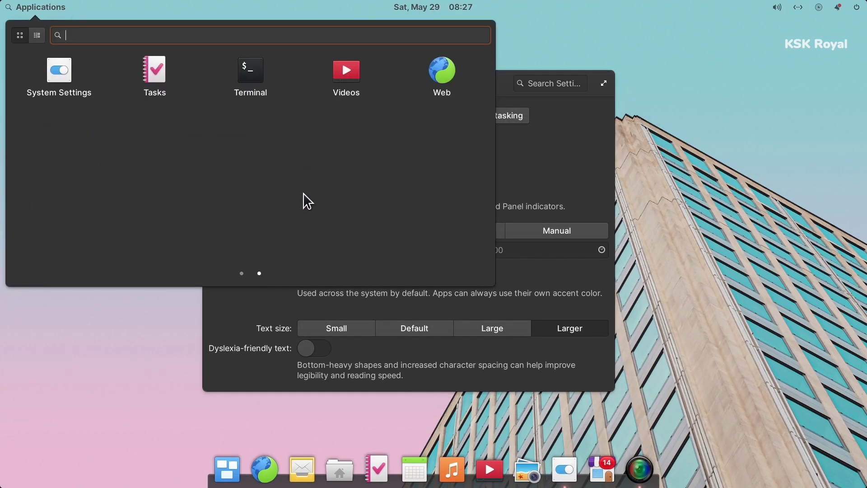
pyautogui.scroll(1, 302, 199)
pyautogui.scroll(-1, 394, 196)
pyautogui.scroll(1, 362, 200)
pyautogui.click(545, 189)
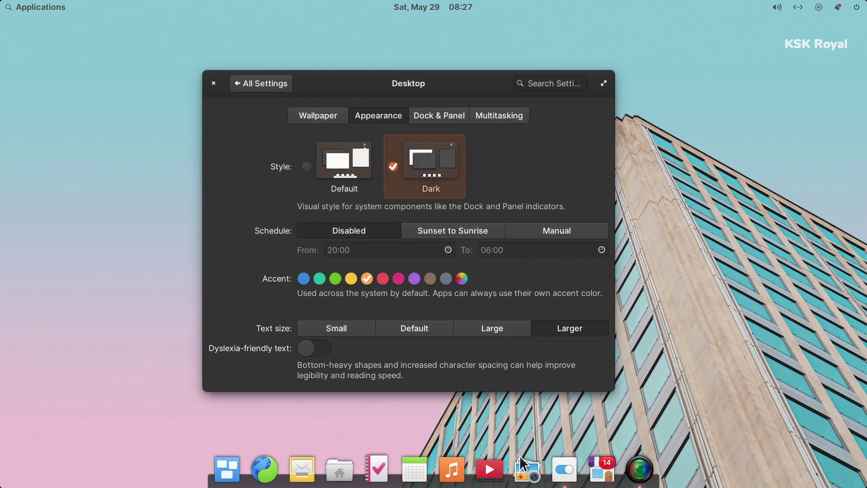
pyautogui.click(339, 470)
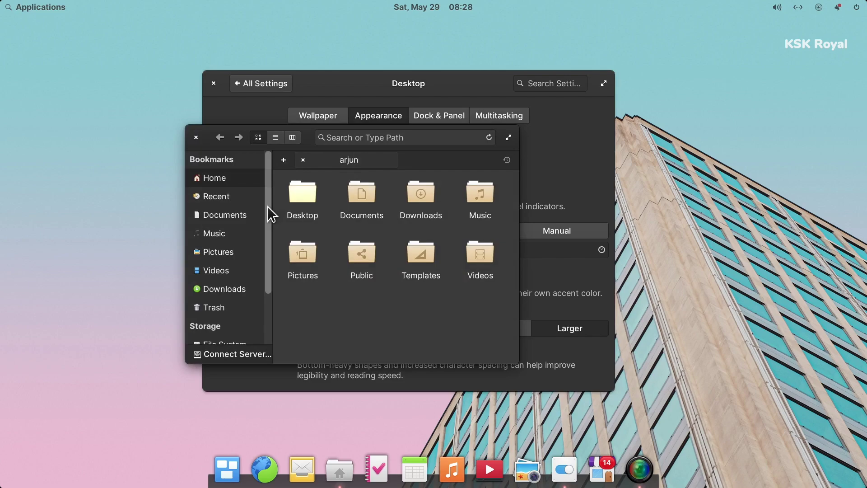
pyautogui.click(196, 137)
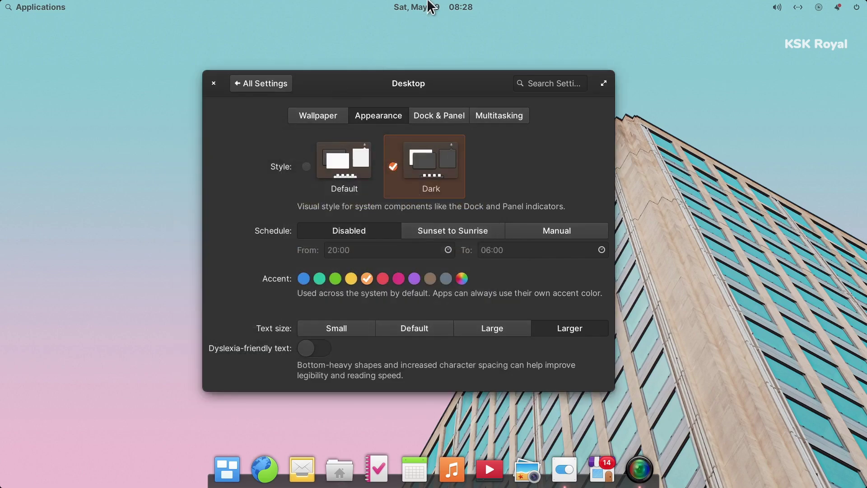
pyautogui.click(429, 6)
pyautogui.click(429, 7)
pyautogui.click(779, 8)
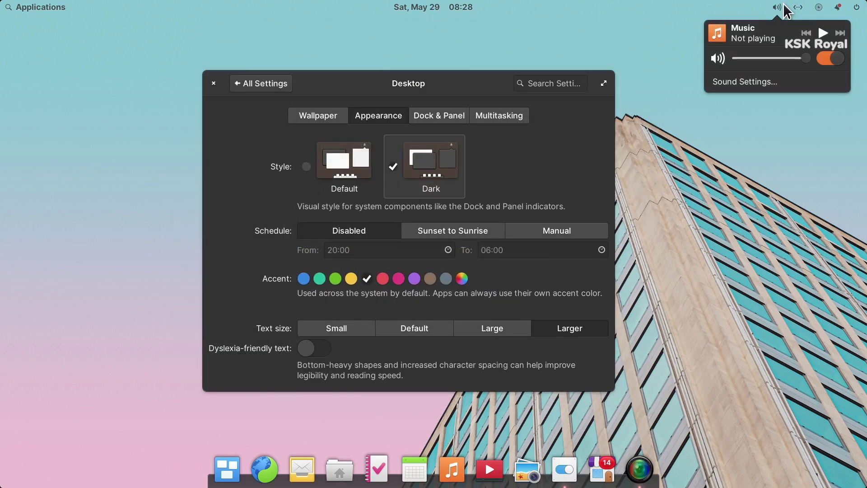
pyautogui.click(779, 8)
pyautogui.click(837, 7)
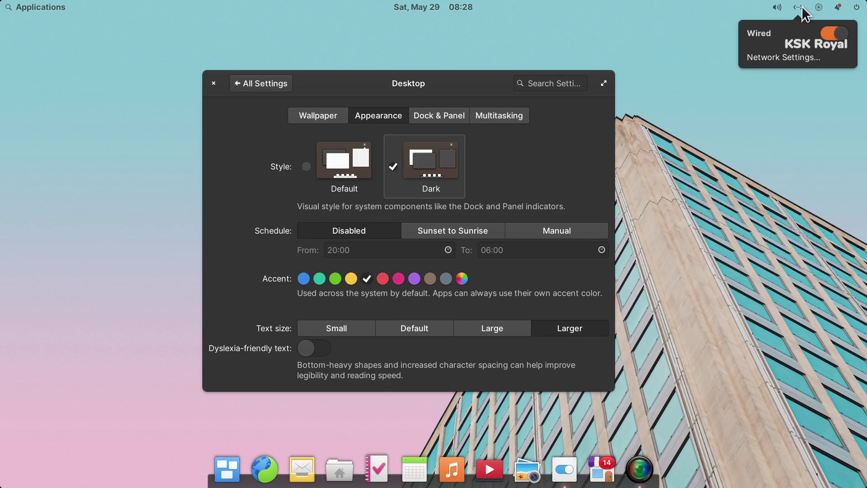
pyautogui.moveTo(819, 14)
pyautogui.moveTo(777, 9)
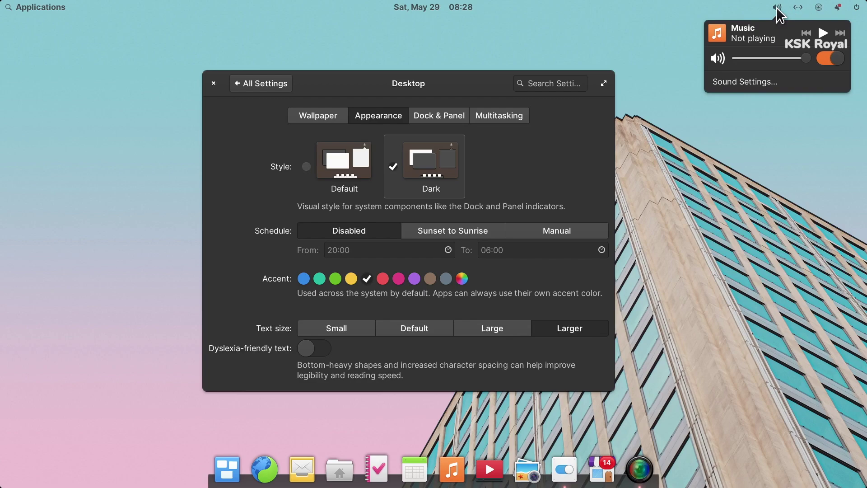
# Step: Try the sunset-to-sunrise schedule, set Schedule to Disabled, and pick the Dark style
pyautogui.click(542, 144)
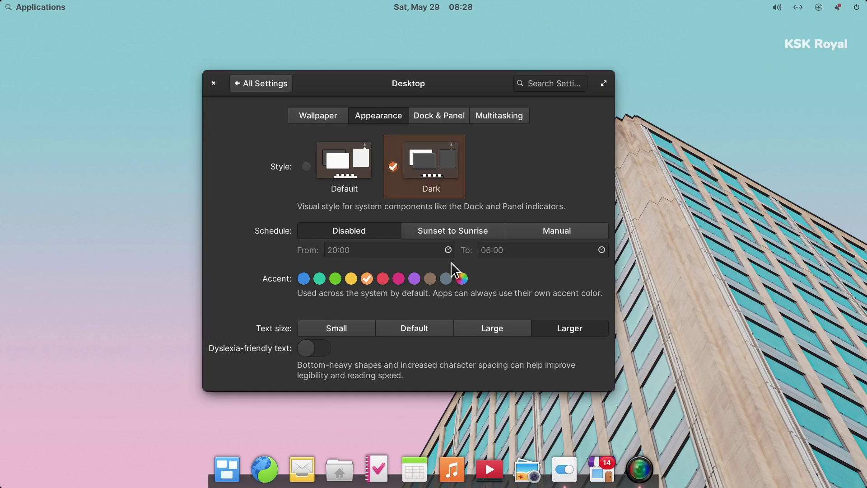
pyautogui.click(434, 231)
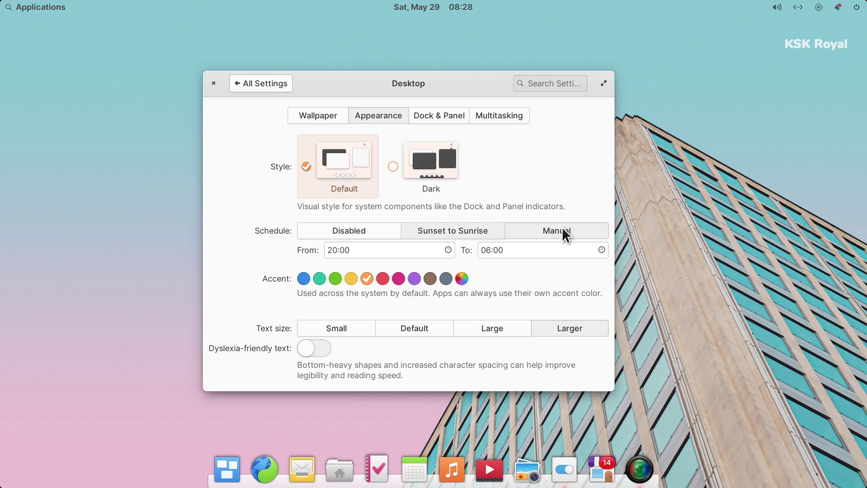
pyautogui.click(481, 232)
pyautogui.click(365, 232)
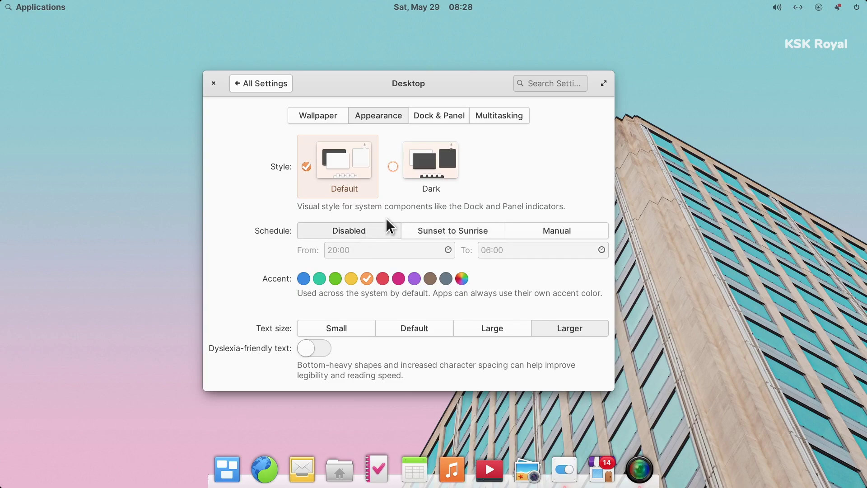
pyautogui.click(393, 167)
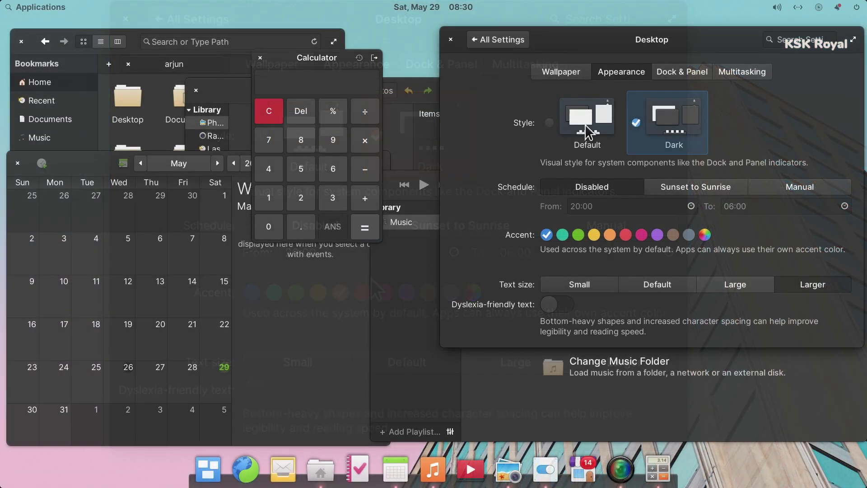
# Step: Toggle Default, Dark and Default styles, close Photos, and nudge Calculator right
pyautogui.click(589, 120)
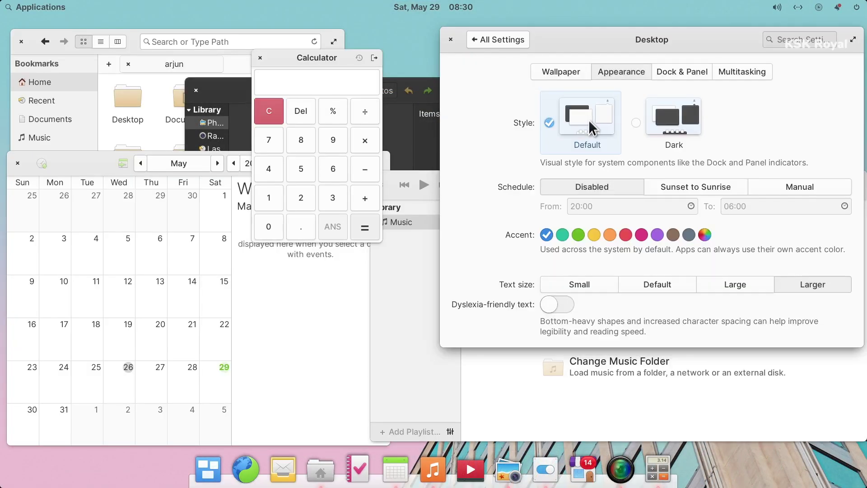
pyautogui.click(682, 122)
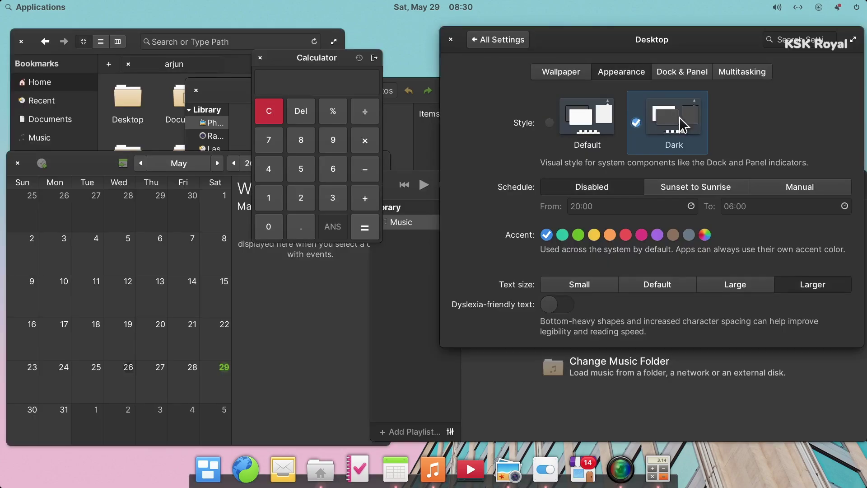
pyautogui.click(589, 121)
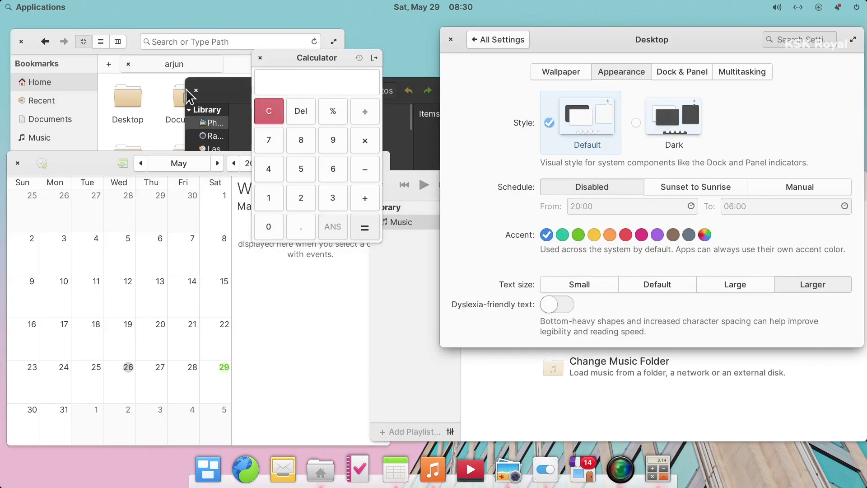
pyautogui.click(195, 90)
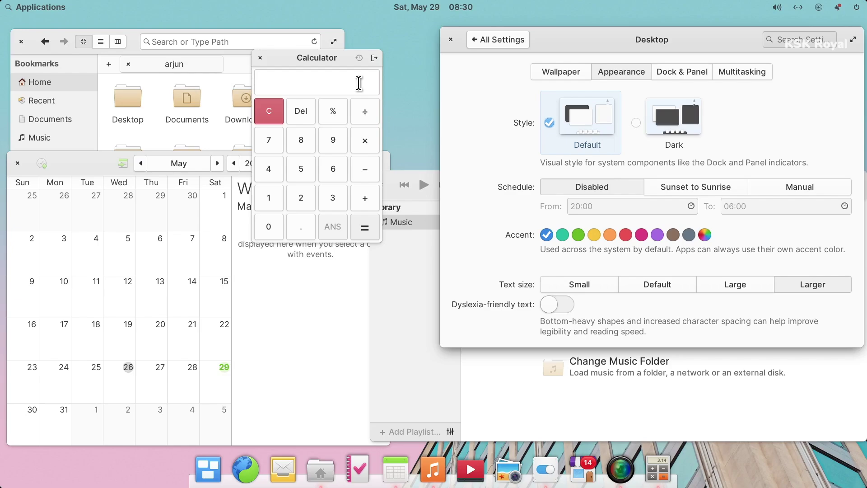
pyautogui.moveTo(381, 64); pyautogui.dragTo(431, 67)
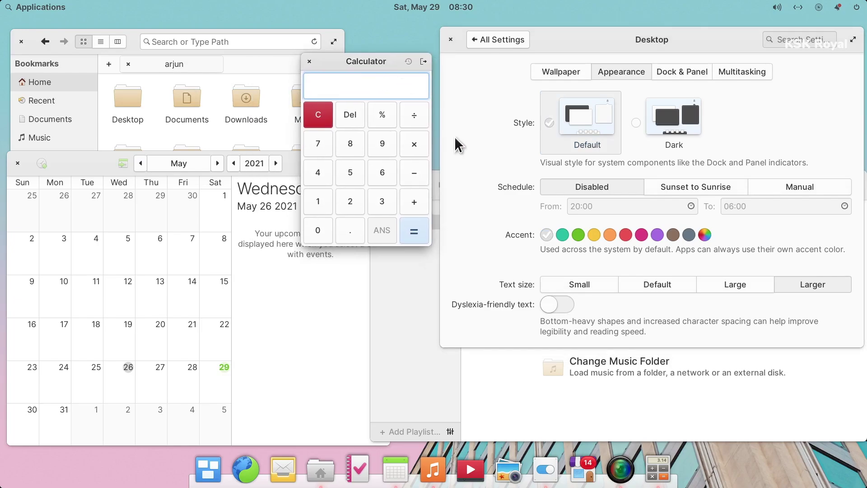
# Step: Alternate Dark and Default styles, settle on Dark, and bring up Multitasking View
pyautogui.click(659, 118)
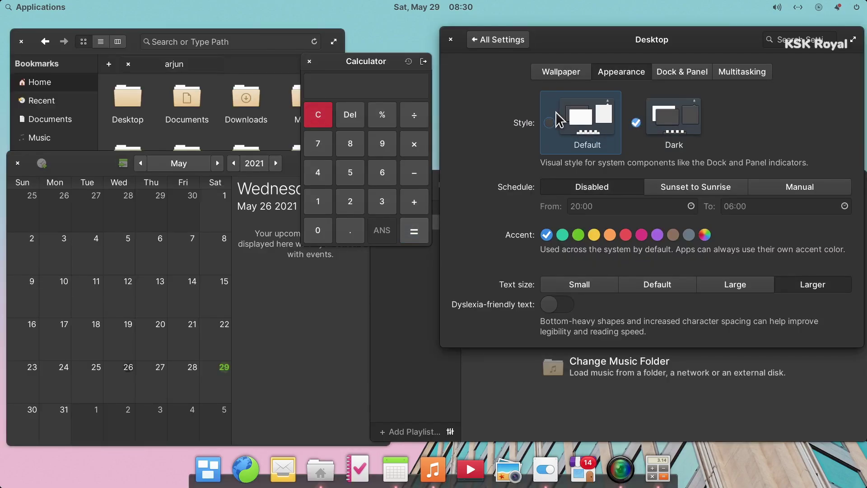
pyautogui.click(560, 122)
pyautogui.click(654, 129)
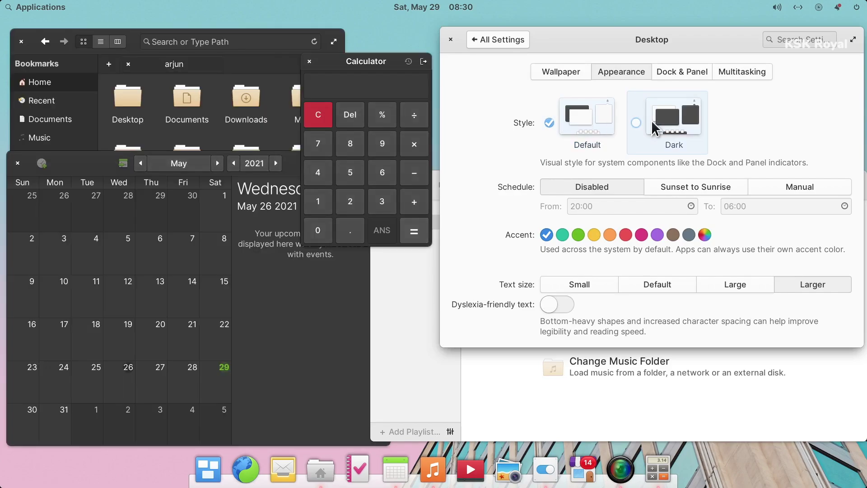
pyautogui.click(560, 126)
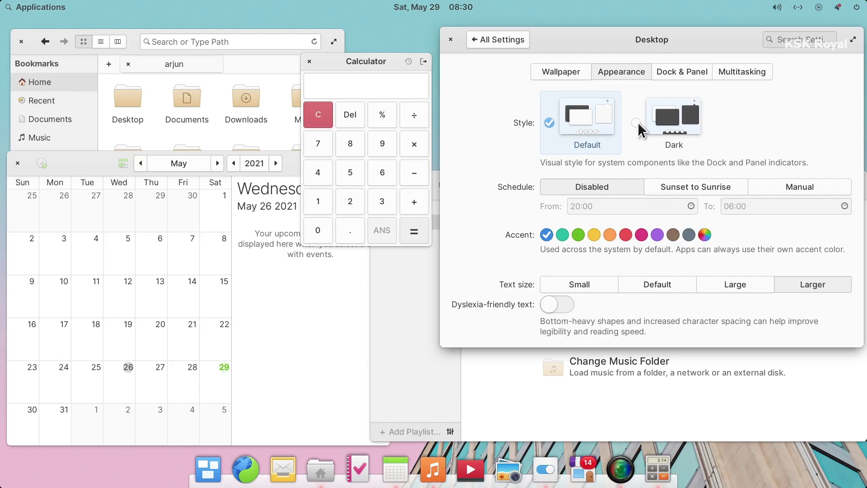
pyautogui.click(638, 123)
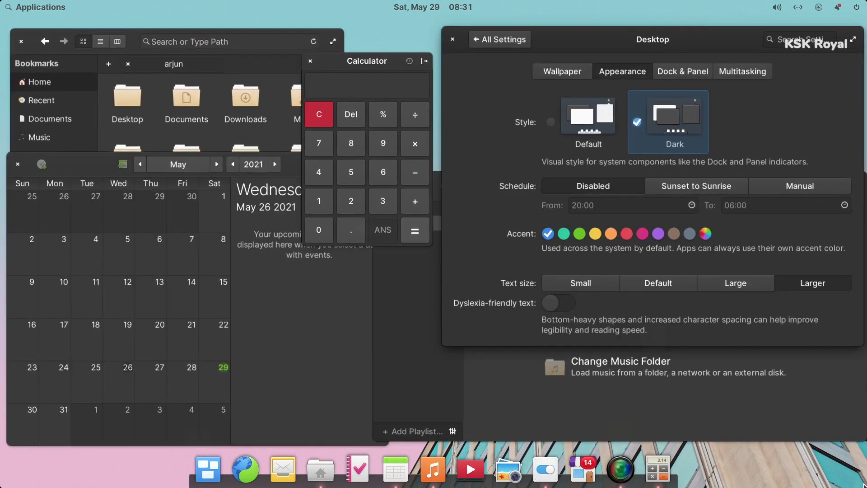
pyautogui.moveTo(862, 18)
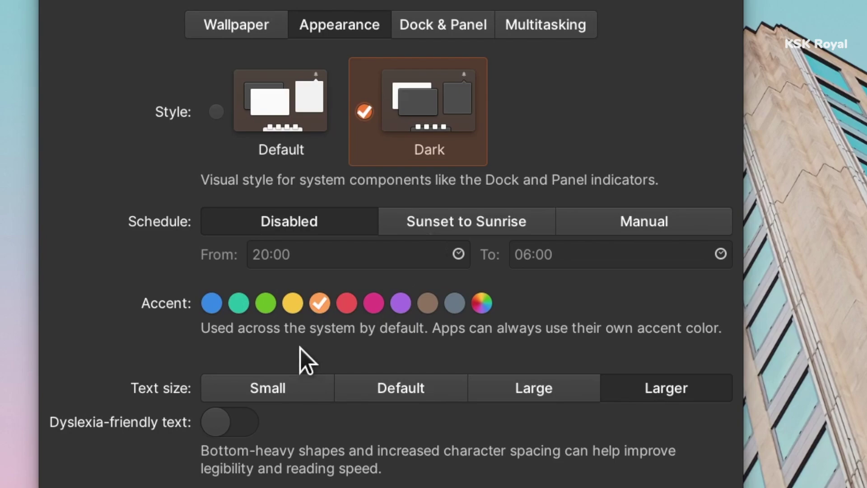
# Step: Try yellow, green, teal, multicolour, slate, brown and purple accent colours
pyautogui.click(293, 302)
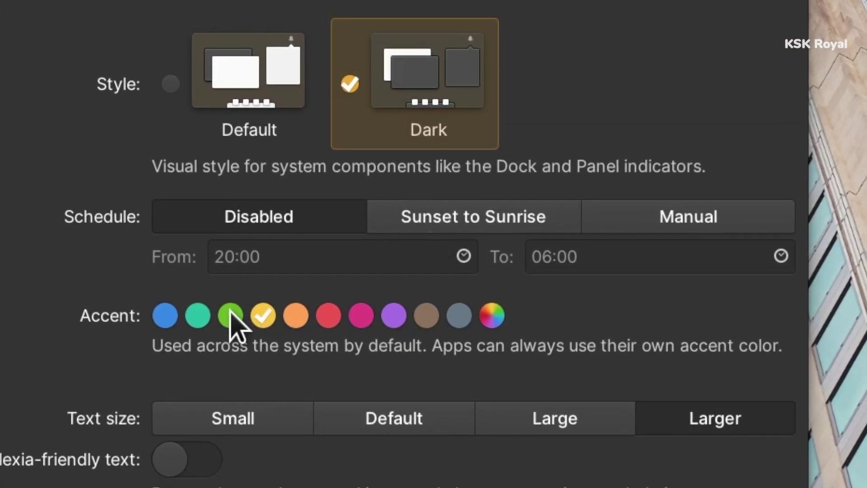
pyautogui.click(230, 315)
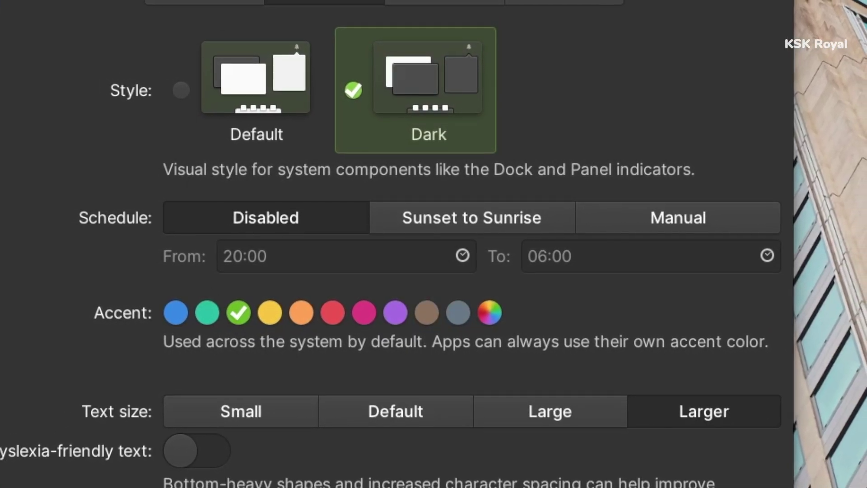
pyautogui.click(207, 313)
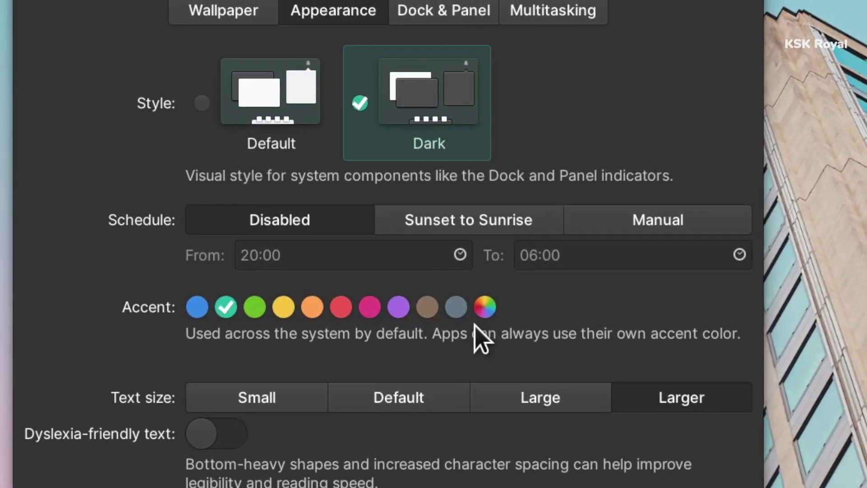
pyautogui.click(484, 307)
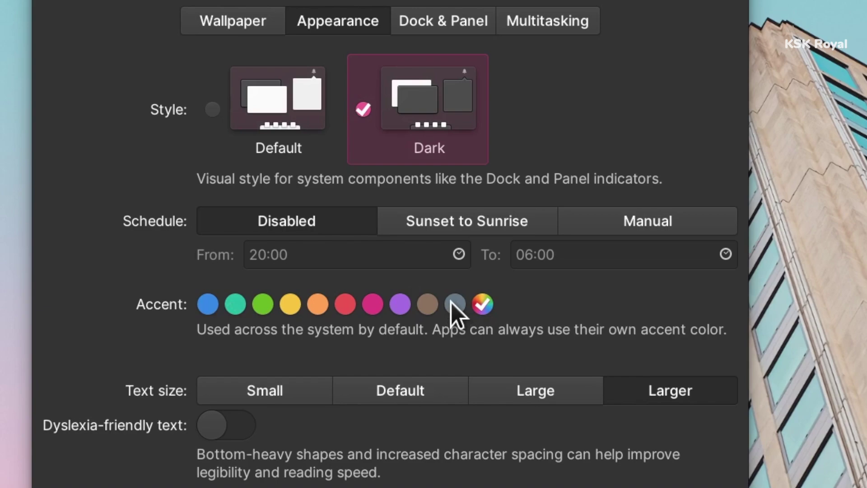
pyautogui.click(454, 304)
pyautogui.click(428, 304)
pyautogui.click(400, 304)
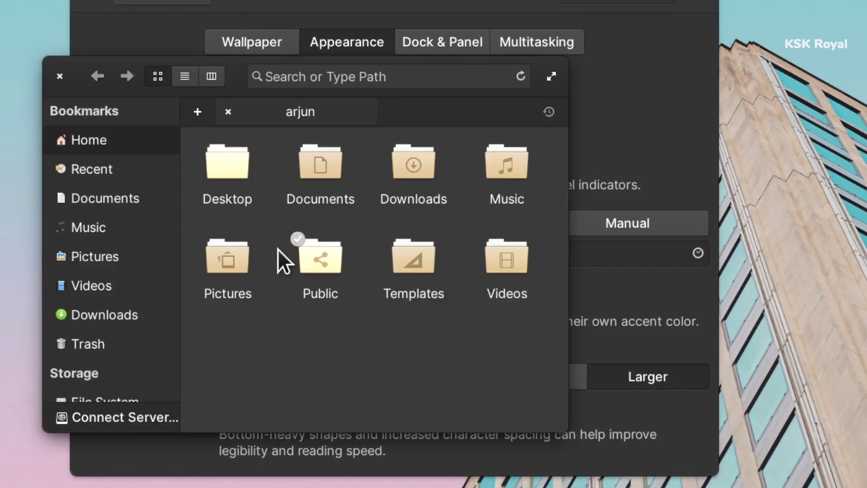
# Step: Close the Files window, then set the accent to orange and finally yellow
pyautogui.click(104, 170)
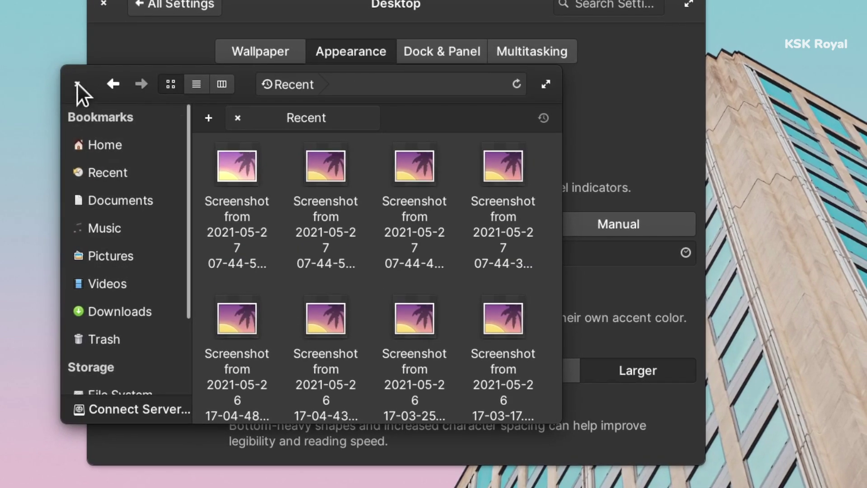
pyautogui.click(77, 84)
pyautogui.click(334, 296)
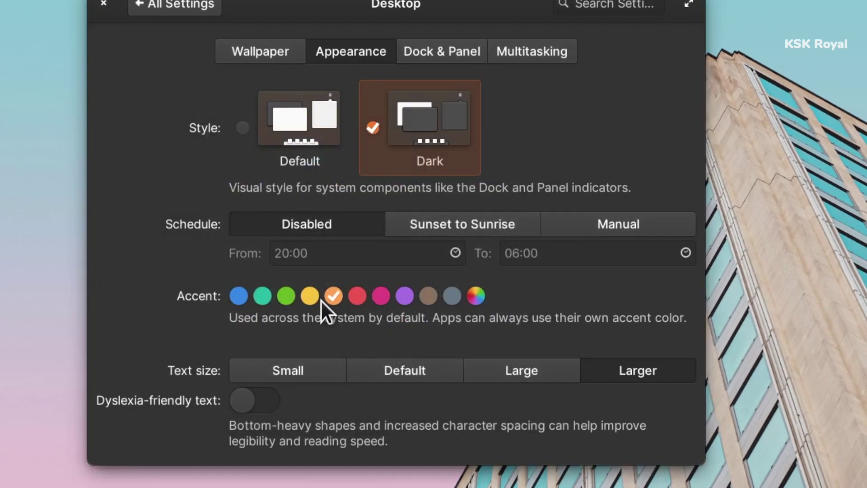
pyautogui.click(311, 296)
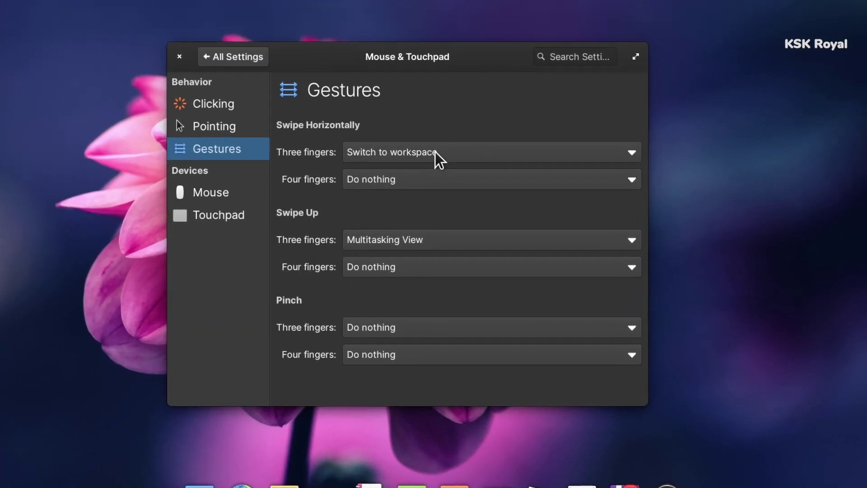
# Step: Keep three-finger horizontal swipe on Switch to workspace; four-finger horizontal swipe and swipe up stay on Do nothing
pyautogui.click(433, 152)
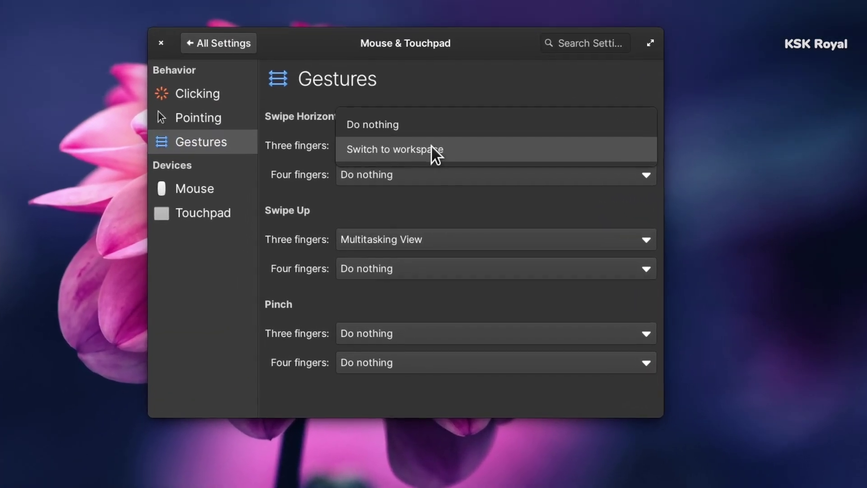
pyautogui.click(430, 153)
pyautogui.click(402, 176)
pyautogui.click(398, 160)
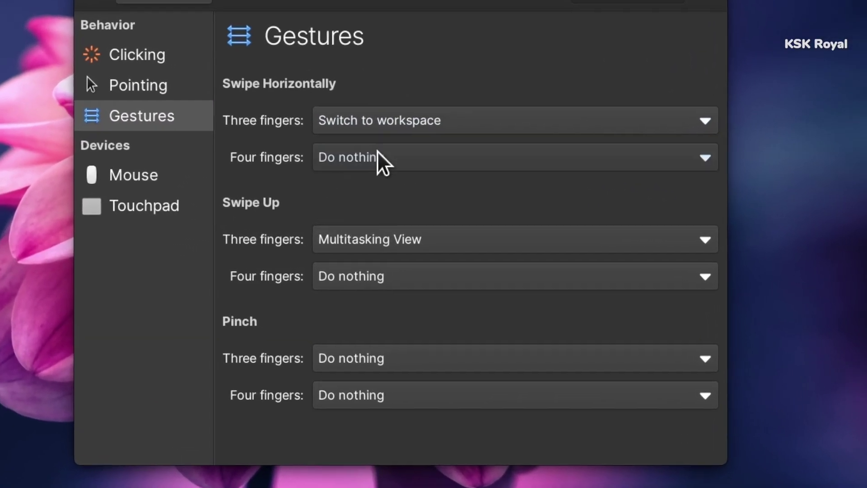
pyautogui.click(386, 230)
pyautogui.click(447, 235)
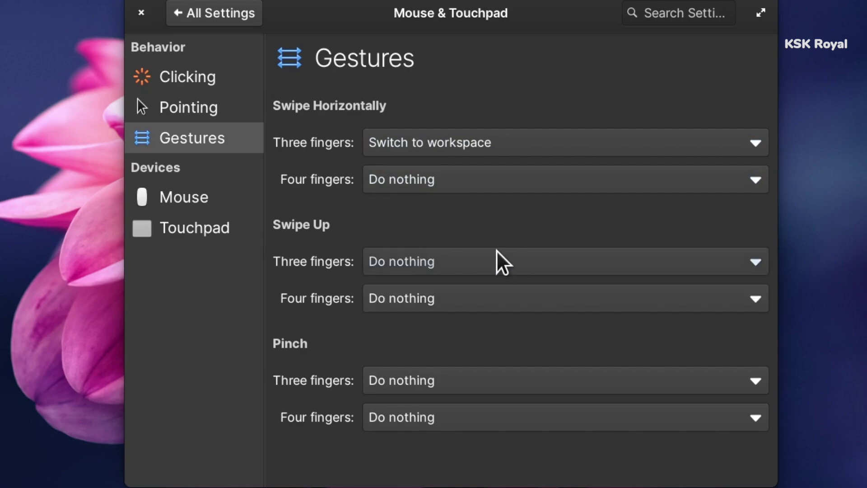
pyautogui.click(477, 298)
pyautogui.click(465, 303)
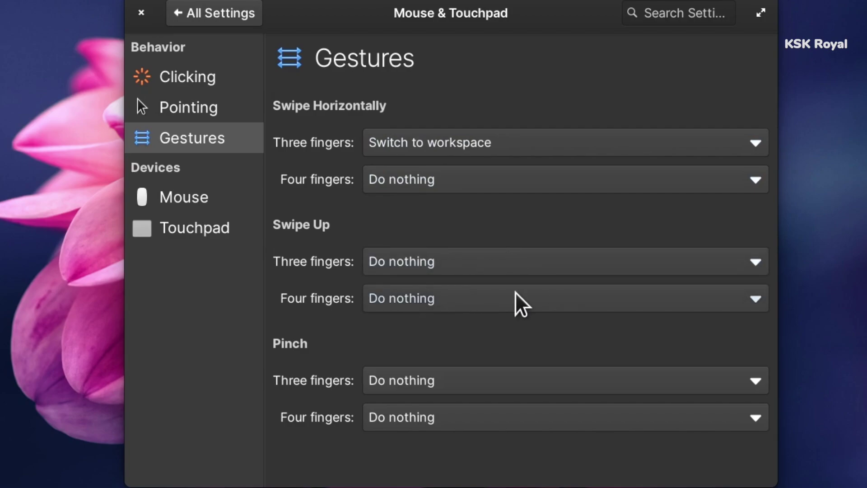
# Step: Set three-finger swipe up to Multitasking View and three-finger pinch to Zoom
pyautogui.click(431, 266)
pyautogui.click(465, 209)
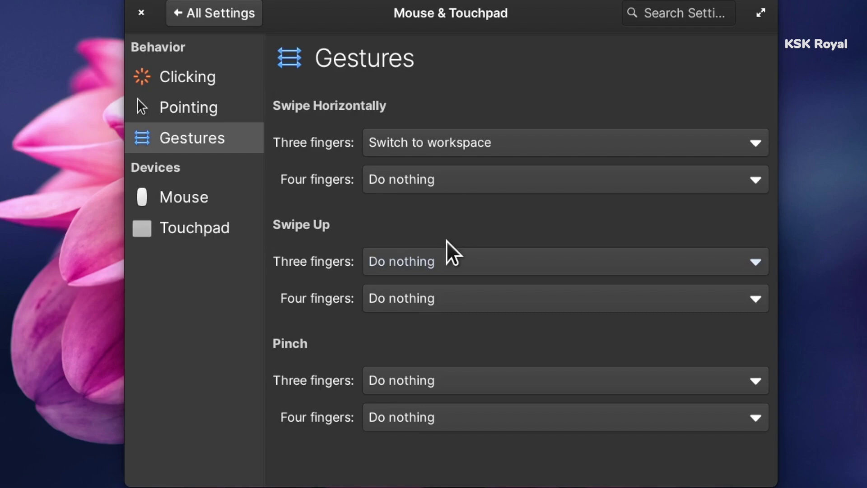
pyautogui.click(447, 249)
pyautogui.click(440, 299)
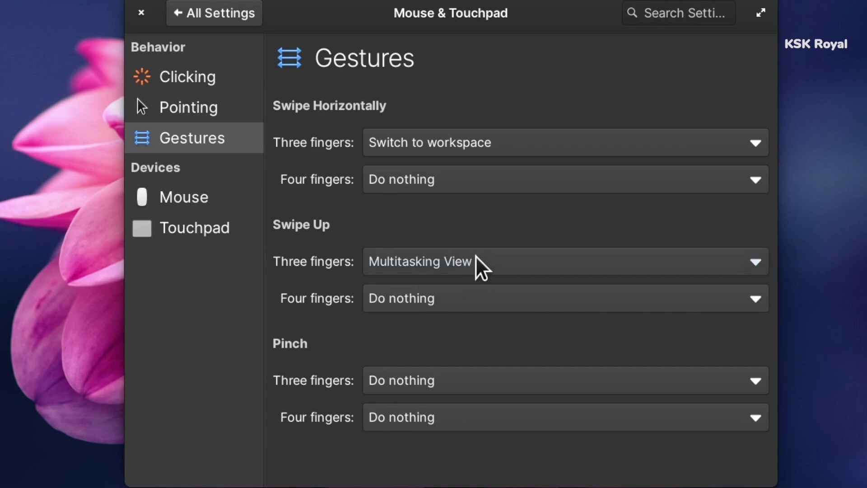
pyautogui.click(395, 386)
pyautogui.click(408, 411)
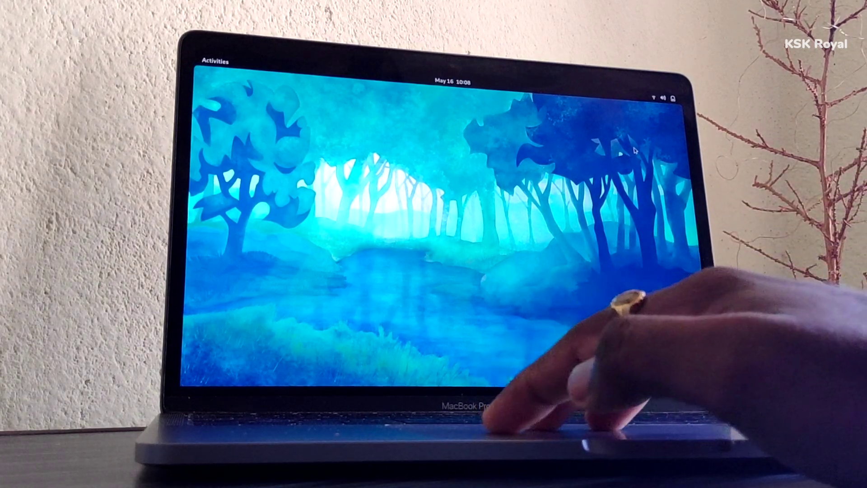
# Step: Flip with Super+Page Up from IntelliJ through Chromium and Files to Software, then confirm authentication
pyautogui.press('super+Page_Up')
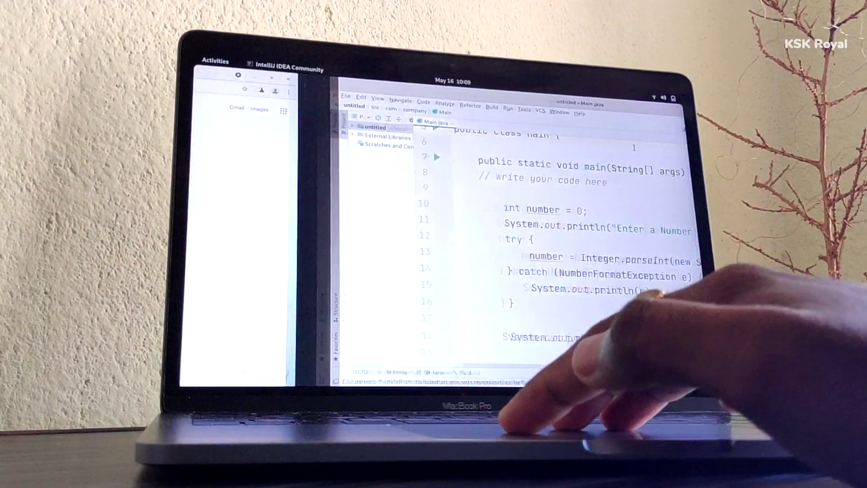
pyautogui.press('super+Page_Up')
pyautogui.press('super+Page_Up')
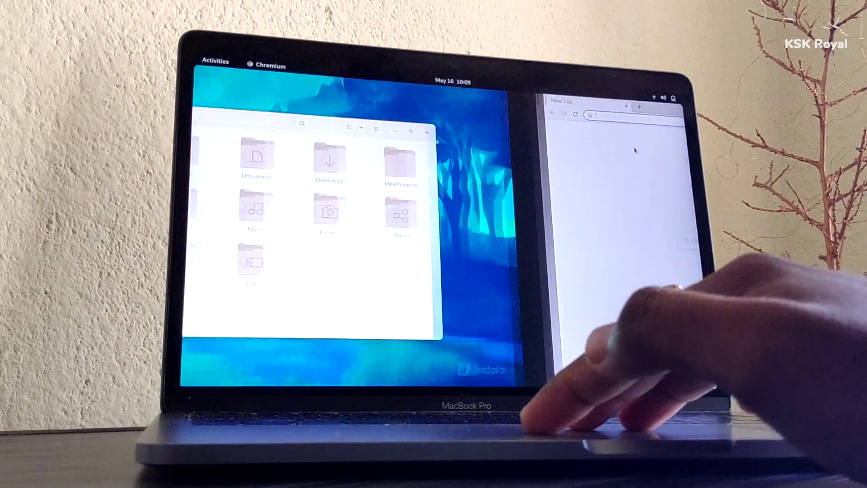
pyautogui.press('super+Page_Up')
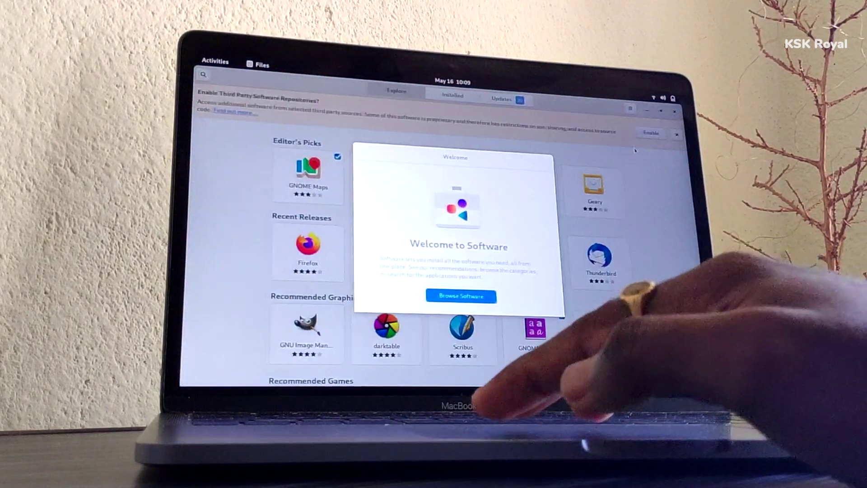
pyautogui.press('super+Page_Up')
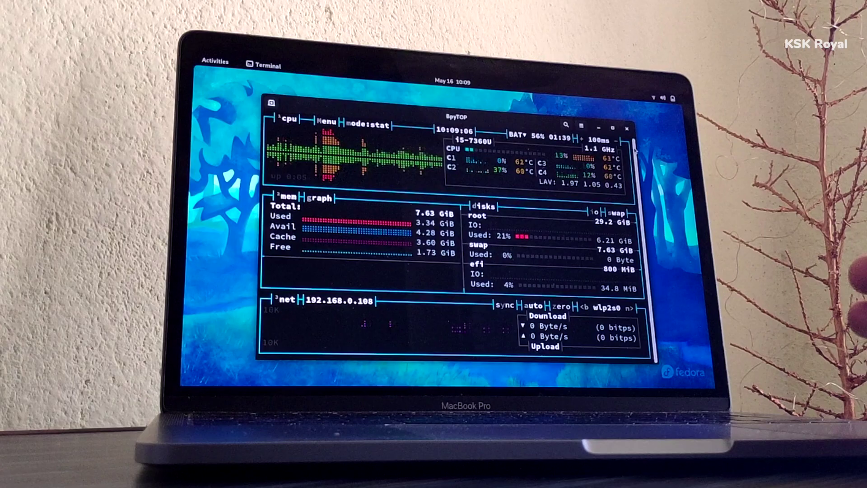
pyautogui.press('super+Page_Down')
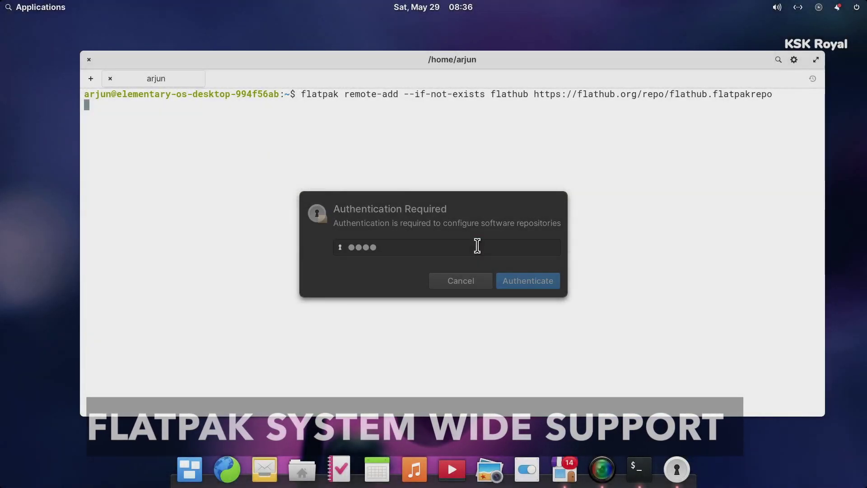
pyautogui.press('Return')
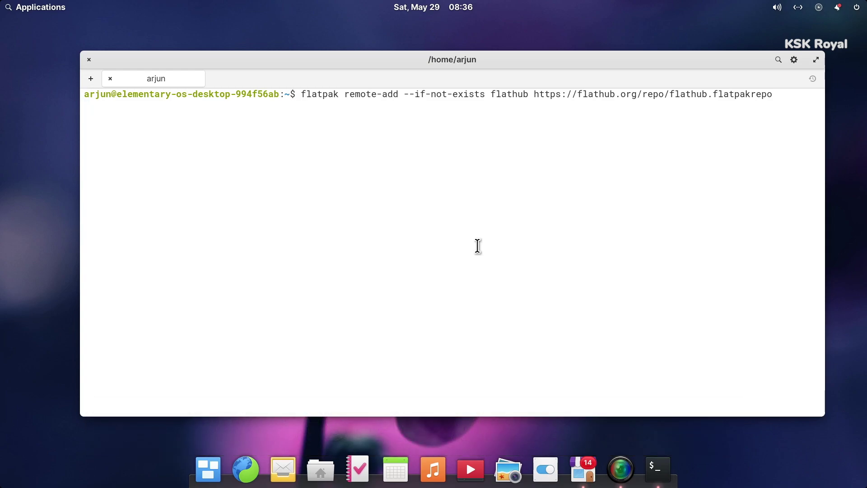
# Step: Add the Flathub remote and copy the PyCharm-Community application ID from the search results
pyautogui.press('Return')
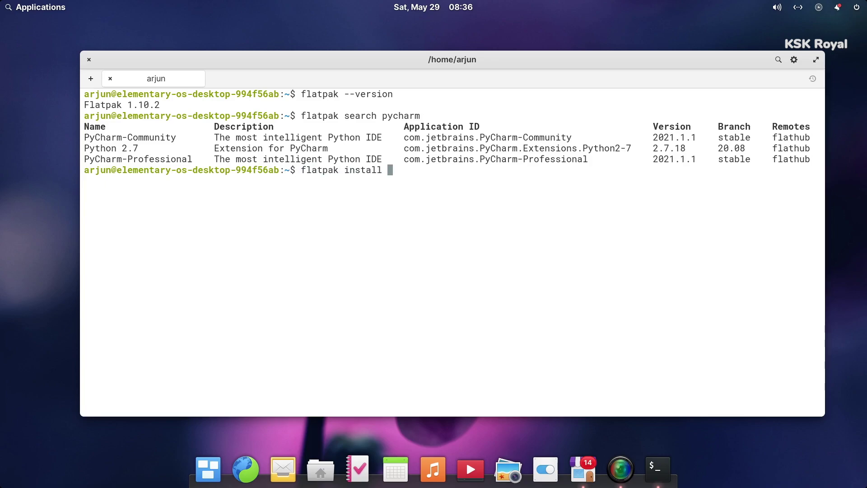
pyautogui.moveTo(450, 138); pyautogui.dragTo(572, 137)
pyautogui.press('super+c')
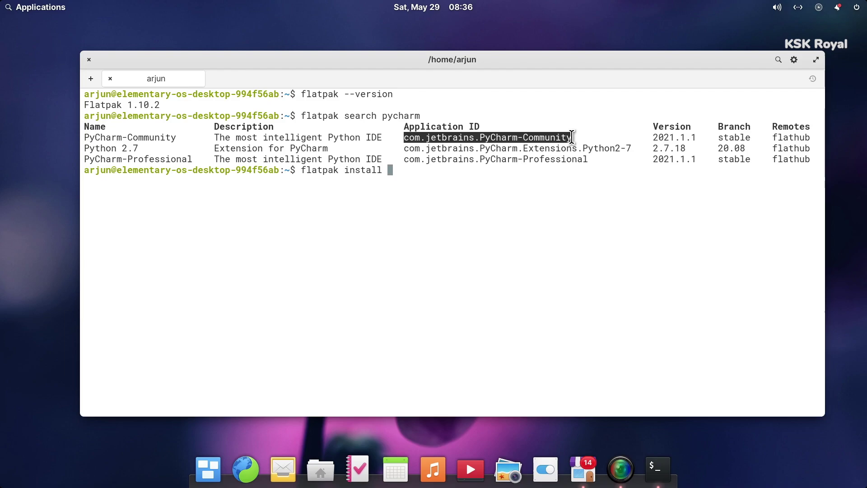
pyautogui.rightClick(568, 139)
pyautogui.click(586, 181)
# Step: Run flatpak install with the pasted PyCharm-Community ID and accept the install prompts
pyautogui.rightClick(508, 206)
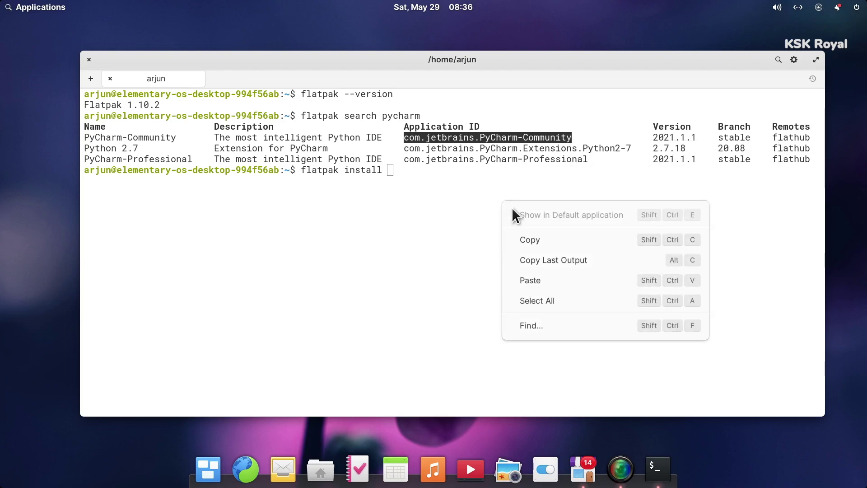
pyautogui.click(540, 280)
pyautogui.press('Return')
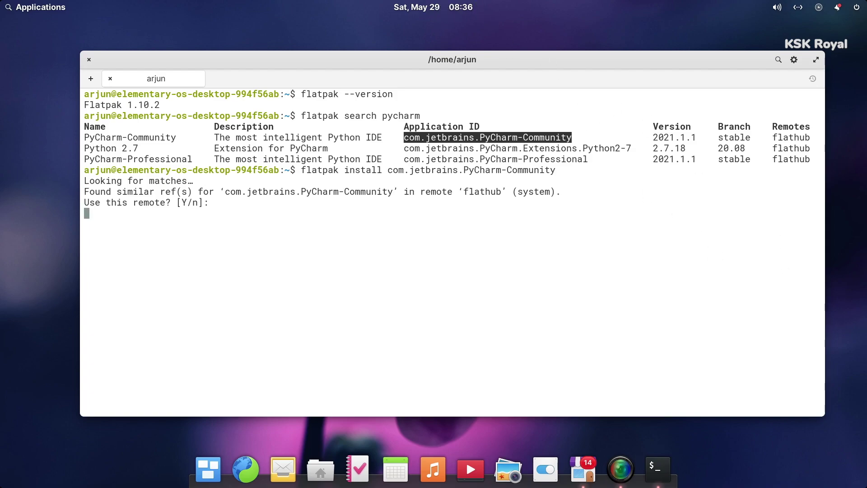
pyautogui.press('Return')
pyautogui.press('Return')
pyautogui.press('Return')
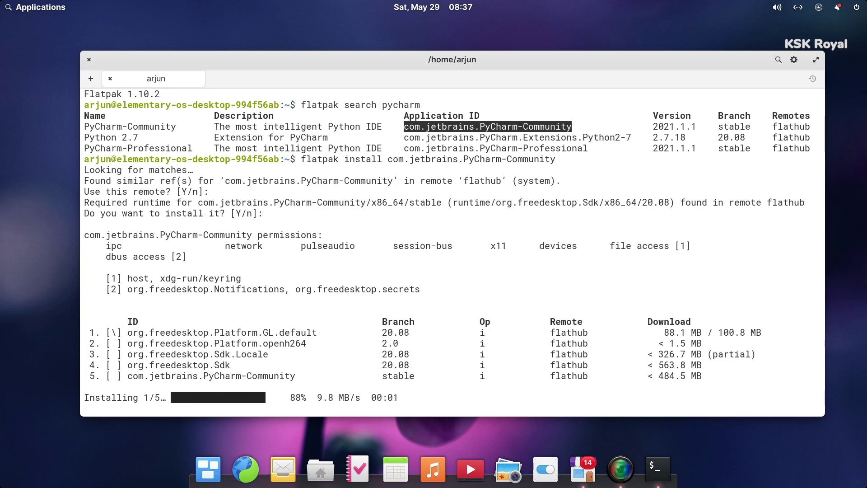
pyautogui.press('super+Right')
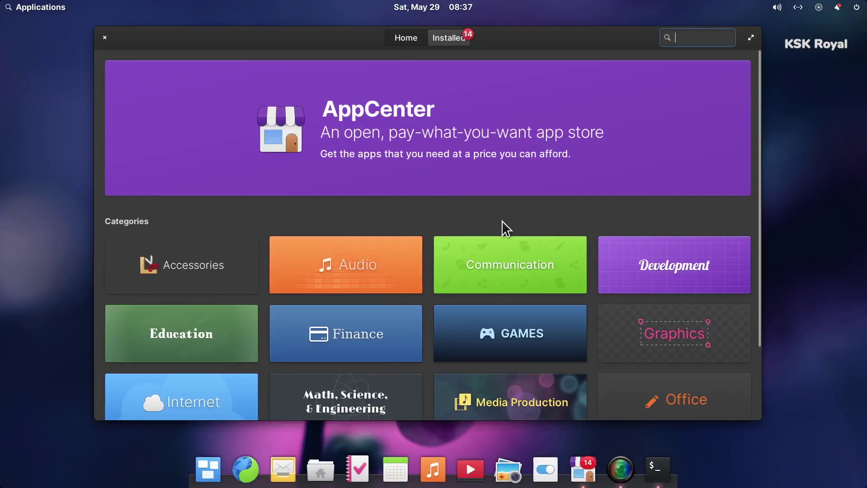
# Step: Browse the Games category in AppCenter and return to the Home page
pyautogui.scroll(-3, 502, 220)
pyautogui.click(488, 258)
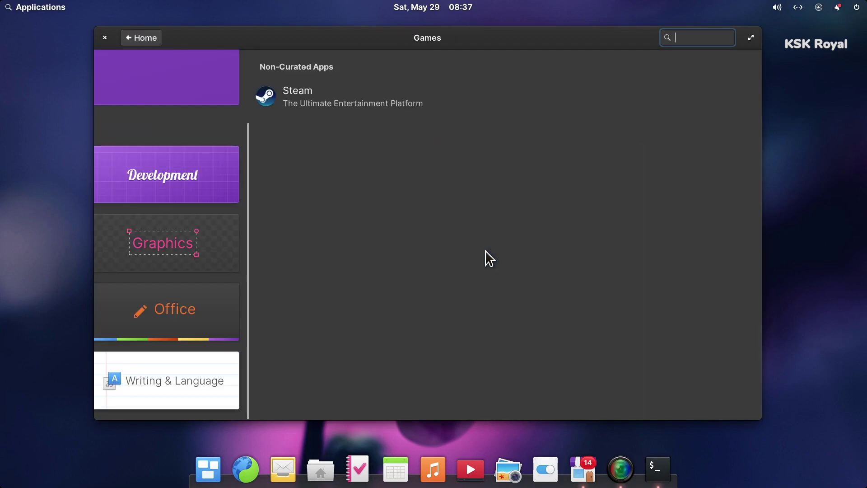
pyautogui.click(146, 43)
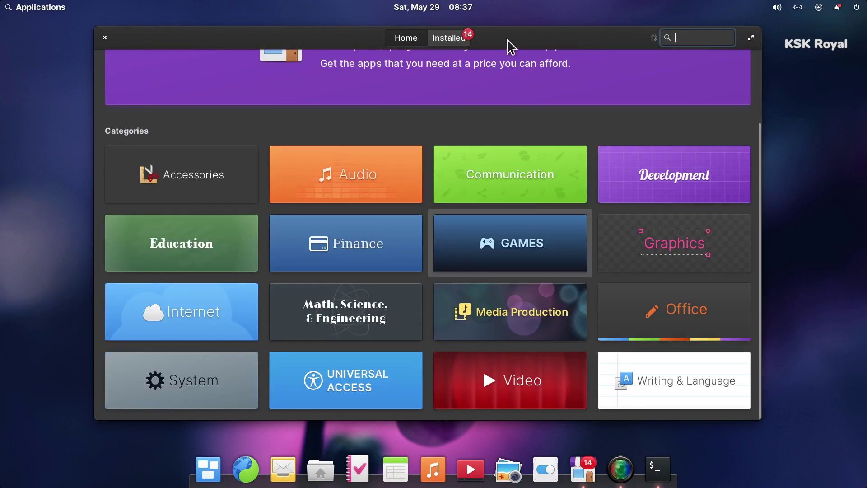
# Step: Review the 14 available updates under Installed and start Update All
pyautogui.click(465, 35)
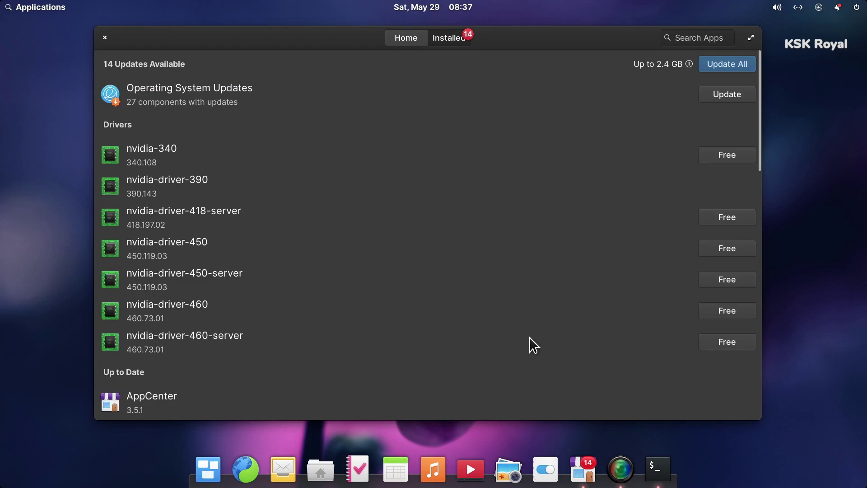
pyautogui.scroll(-15, 552, 296)
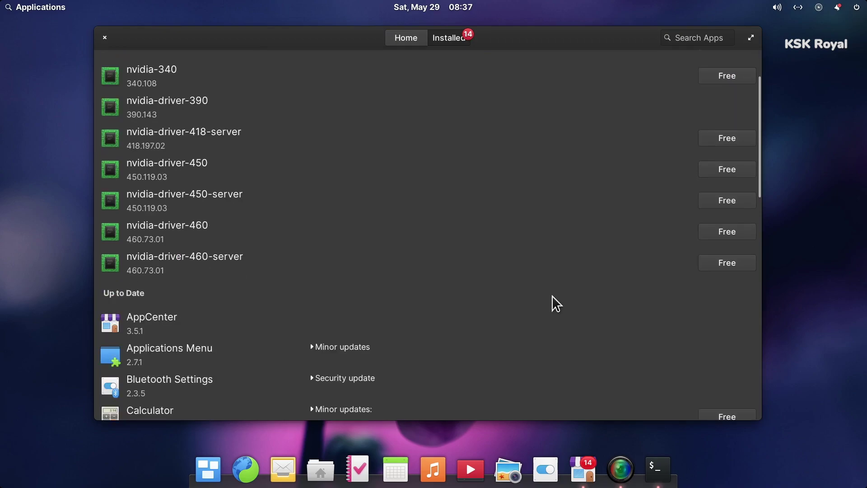
pyautogui.scroll(-4, 552, 297)
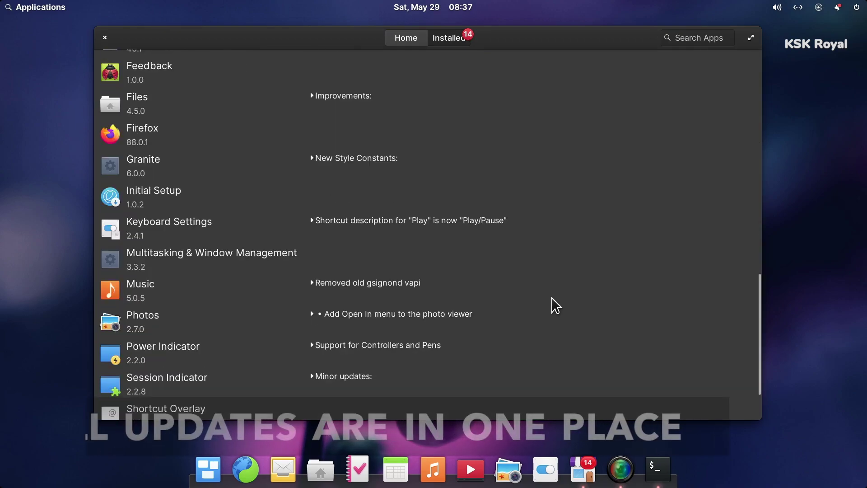
pyautogui.scroll(15, 552, 294)
pyautogui.scroll(5, 551, 289)
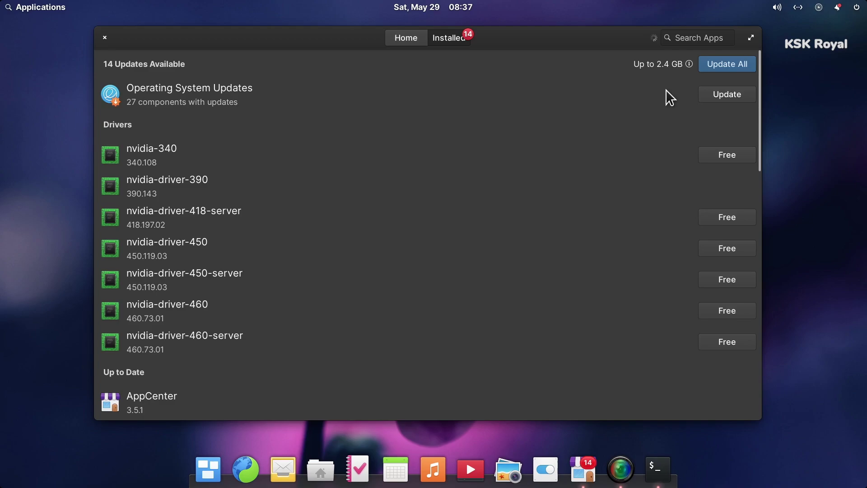
pyautogui.click(724, 63)
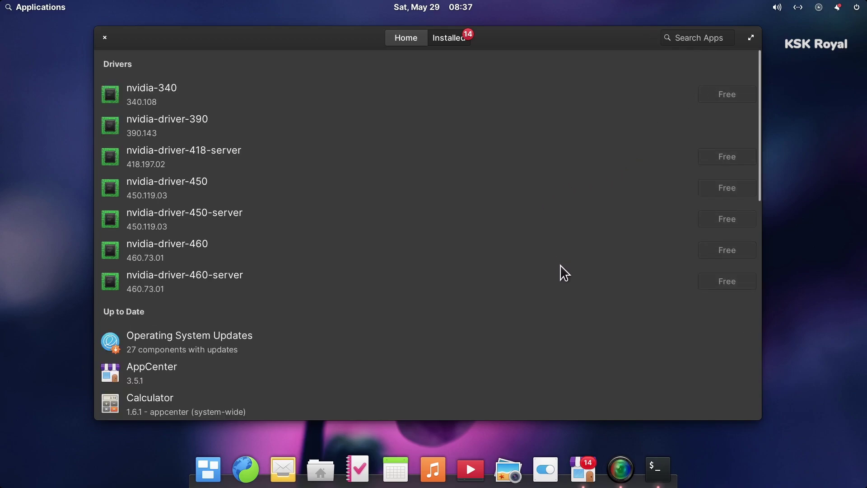
pyautogui.scroll(-10, 561, 266)
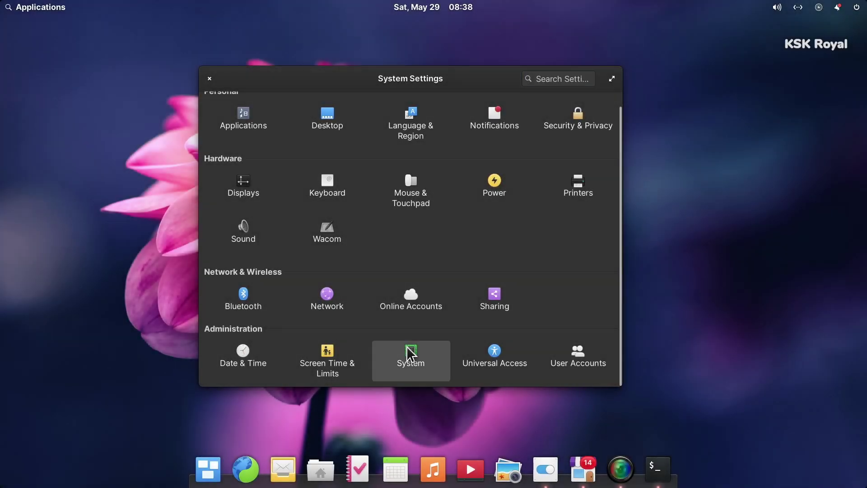
# Step: Check that the Samsung SSD 750 EVO 250GB firmware has no new releases, then launch Mail
pyautogui.click(408, 348)
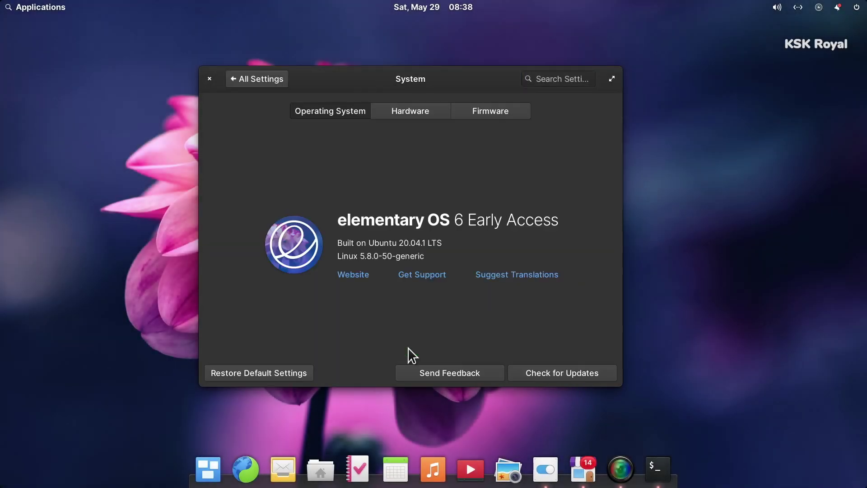
pyautogui.click(479, 114)
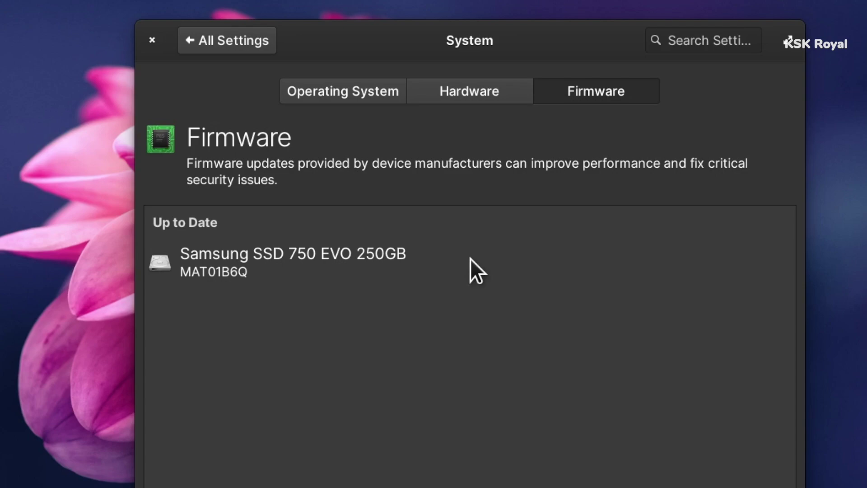
pyautogui.click(378, 253)
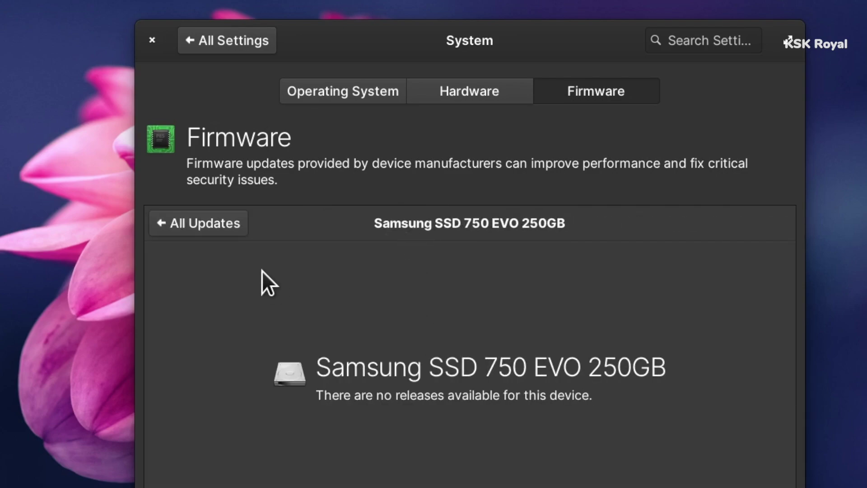
pyautogui.click(230, 231)
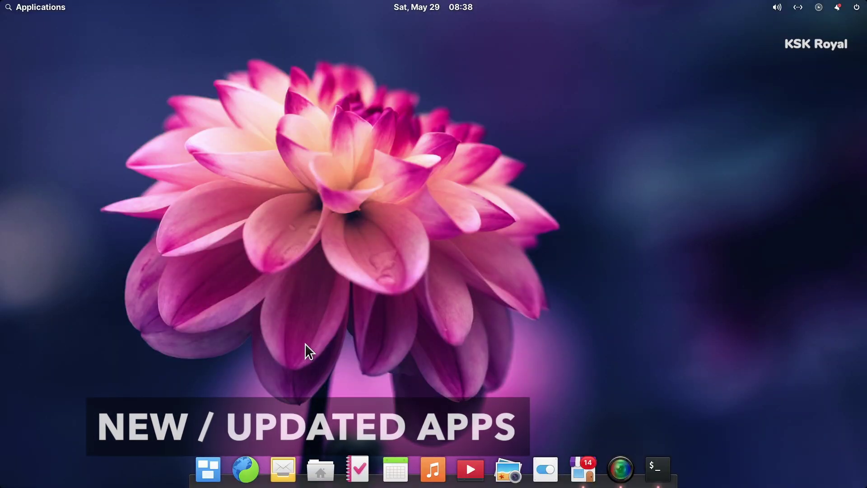
pyautogui.click(283, 469)
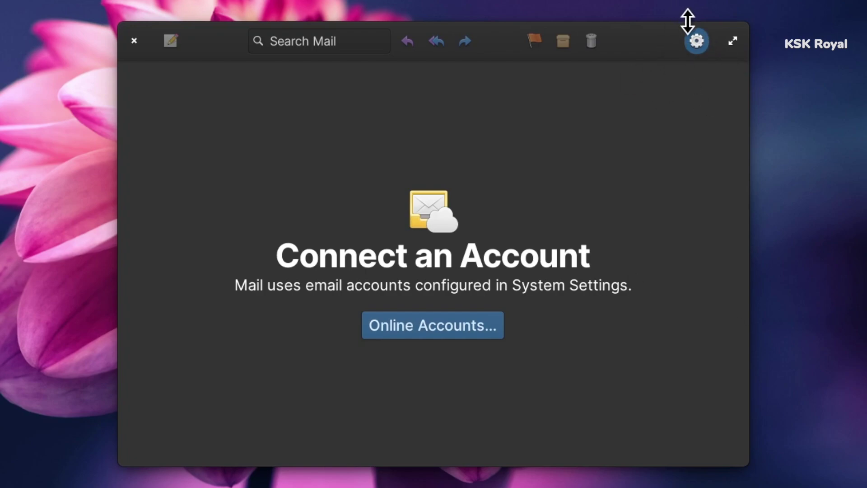
pyautogui.click(691, 36)
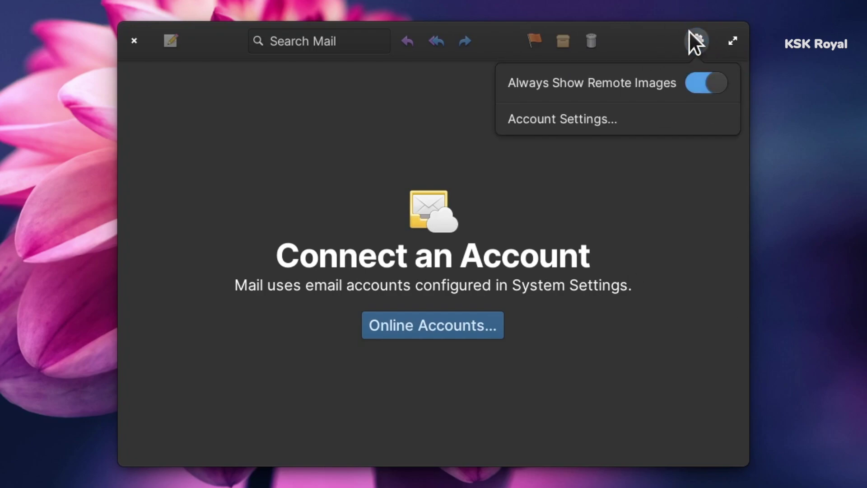
pyautogui.click(668, 108)
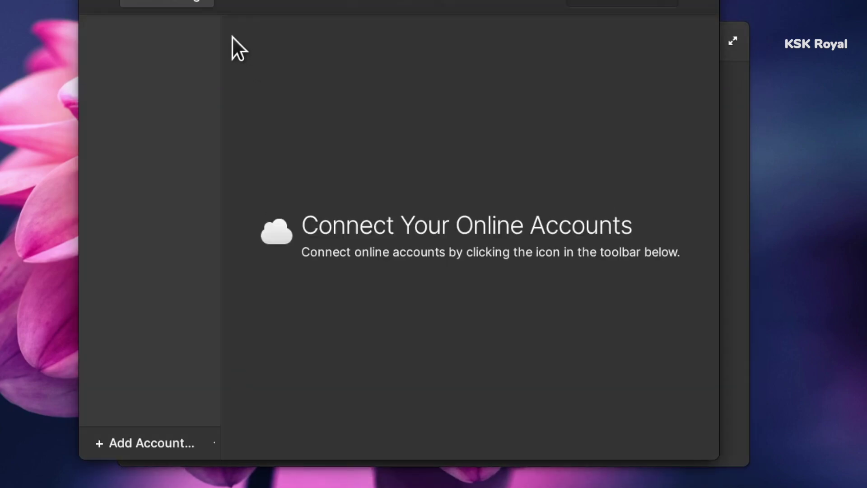
pyautogui.click(93, 6)
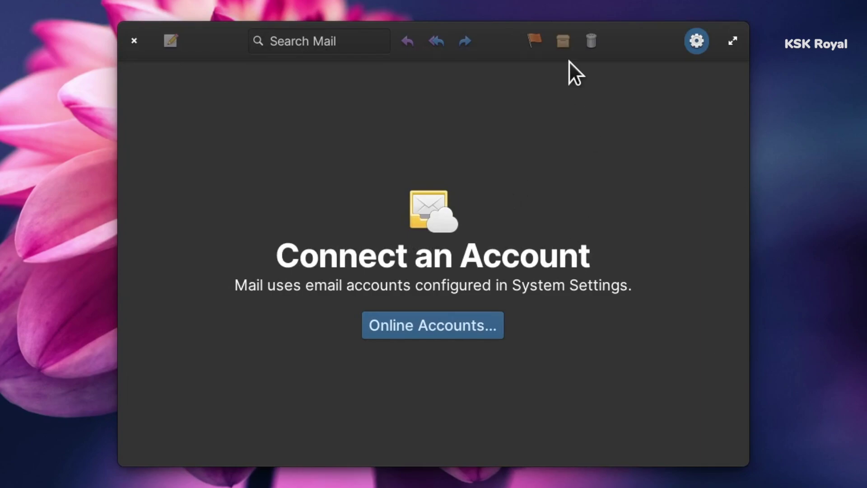
pyautogui.click(378, 472)
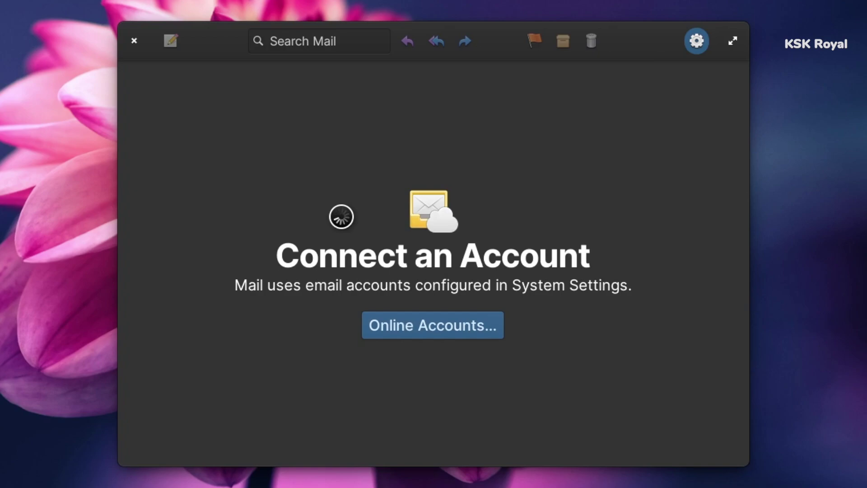
# Step: Reposition and enlarge the Tasks window, then add a local task list named New list
pyautogui.moveTo(214, 192); pyautogui.dragTo(550, 8)
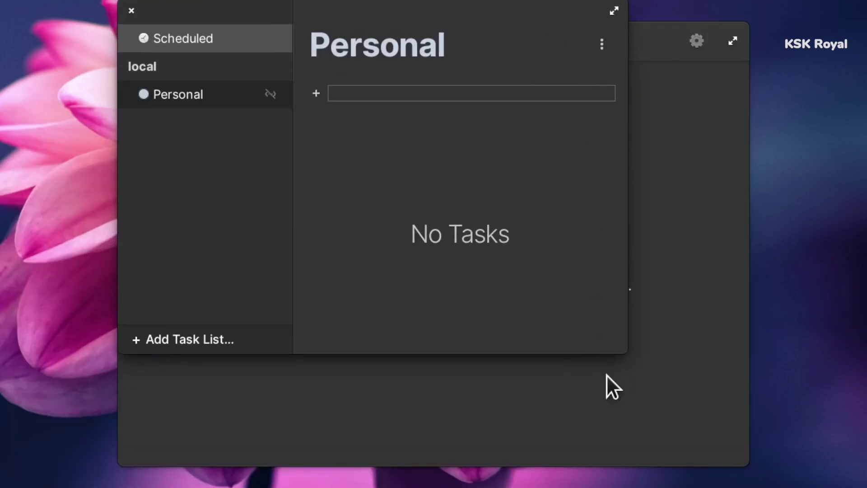
pyautogui.moveTo(629, 355); pyautogui.dragTo(830, 487)
pyautogui.click(207, 483)
pyautogui.click(207, 479)
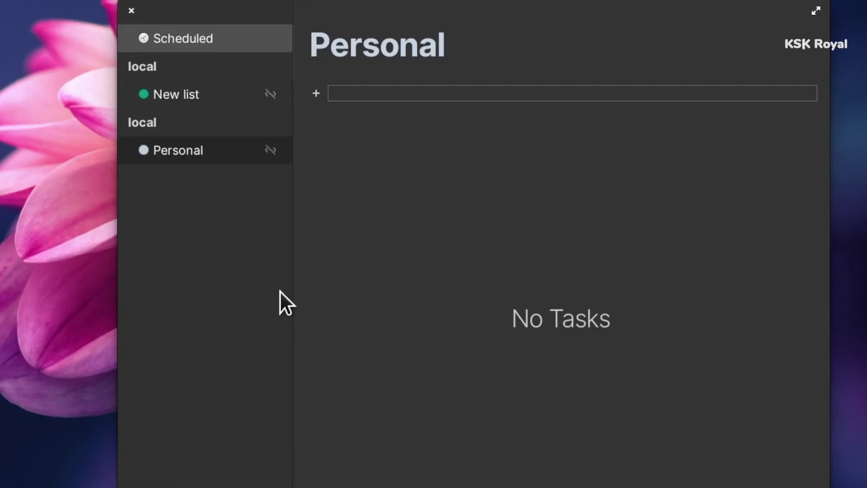
# Step: In Personal, start a task 'You can make a task' due May 31 at 13:01
pyautogui.click(253, 158)
pyautogui.click(362, 93)
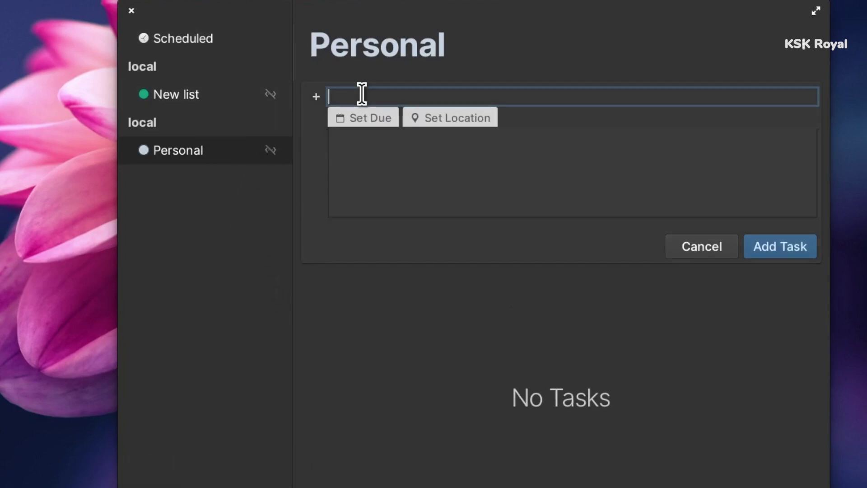
pyautogui.write('You can make a task o')
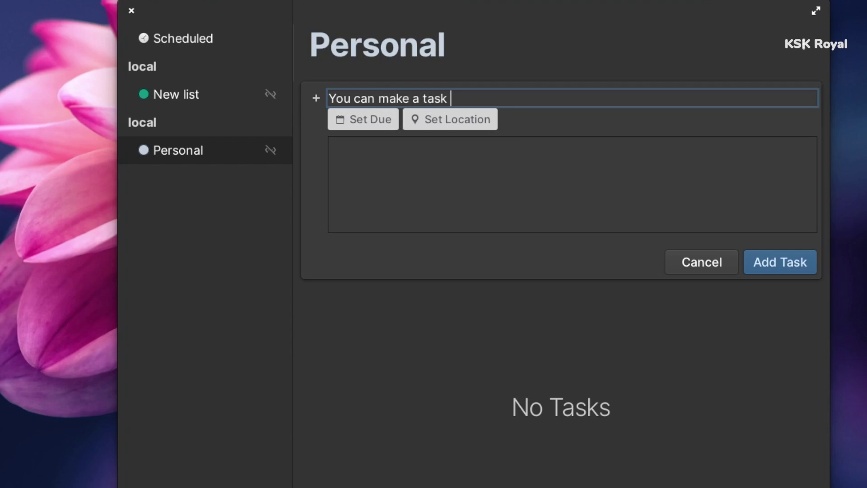
pyautogui.press('BackSpace')
pyautogui.click(365, 119)
pyautogui.click(428, 284)
pyautogui.click(341, 321)
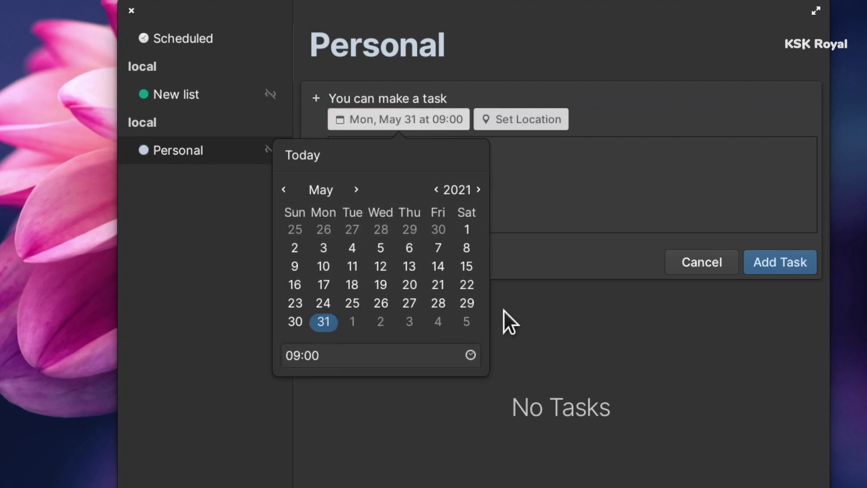
pyautogui.click(462, 362)
pyautogui.click(468, 384)
# Step: Give the task test notes, add it to Personal, then delete it
pyautogui.click(488, 175)
pyautogui.write('THis is')
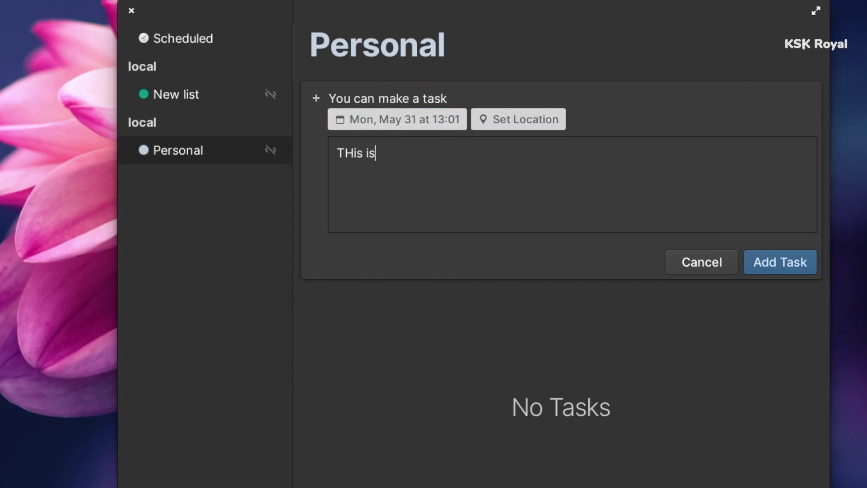
pyautogui.write(' simple task just a testing blah balh klsnlk lksnlk n')
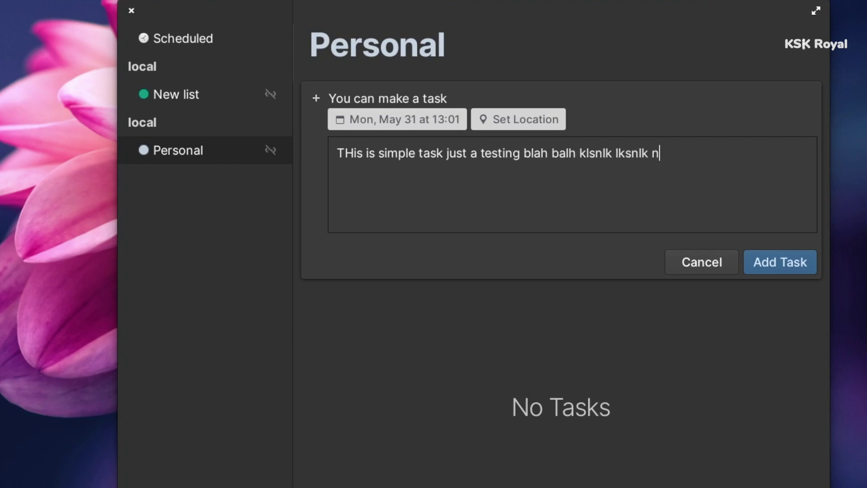
pyautogui.write('kln slkns lknl knlks nlkns lkns   s s s s s s')
pyautogui.click(780, 262)
pyautogui.click(422, 157)
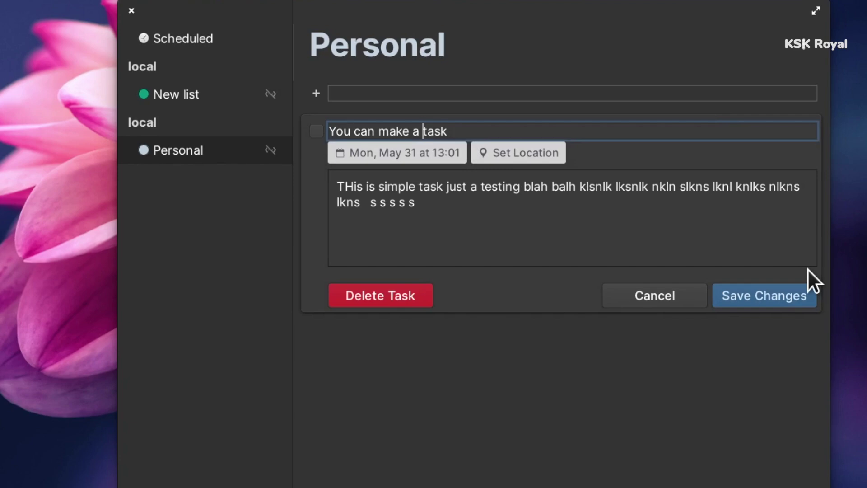
pyautogui.click(382, 296)
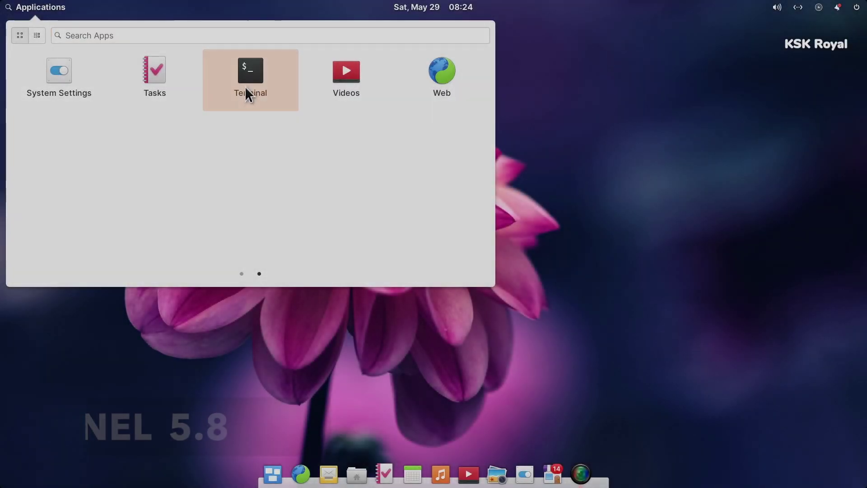
# Step: Run neofetch in a new Terminal and select the 999MiB memory figure in its summary
pyautogui.click(245, 88)
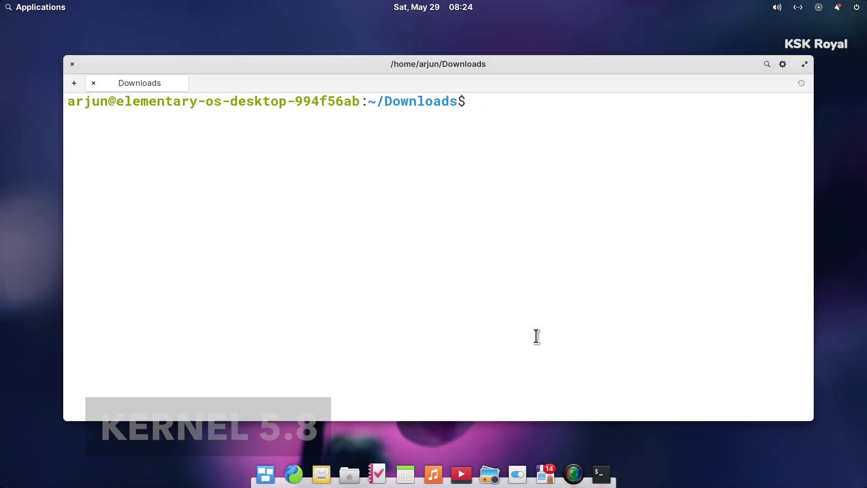
pyautogui.write('neofetch')
pyautogui.press('Return')
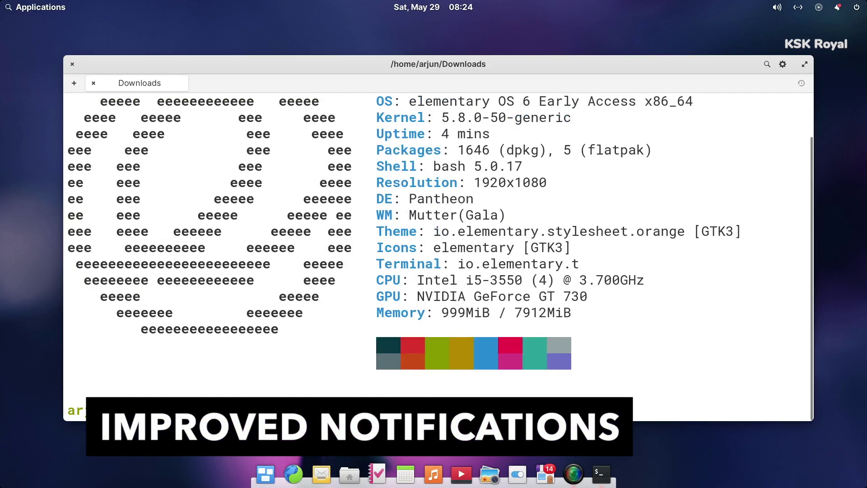
pyautogui.scroll(1, 428, 337)
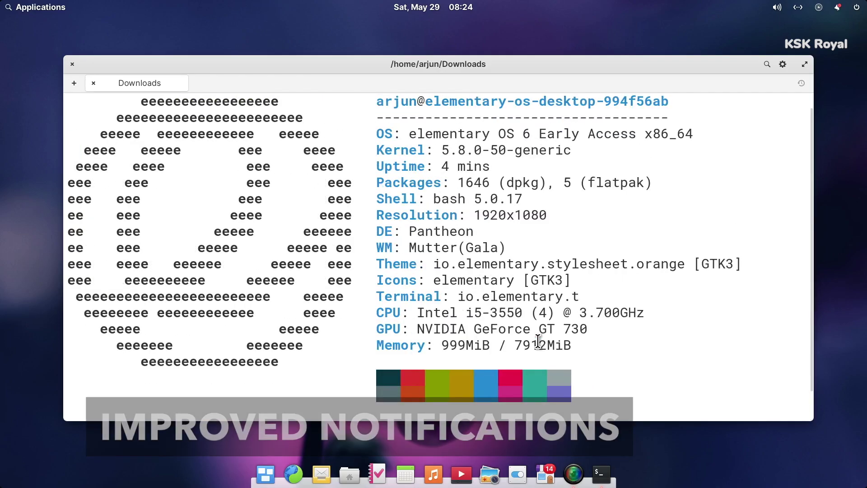
pyautogui.doubleClick(454, 345)
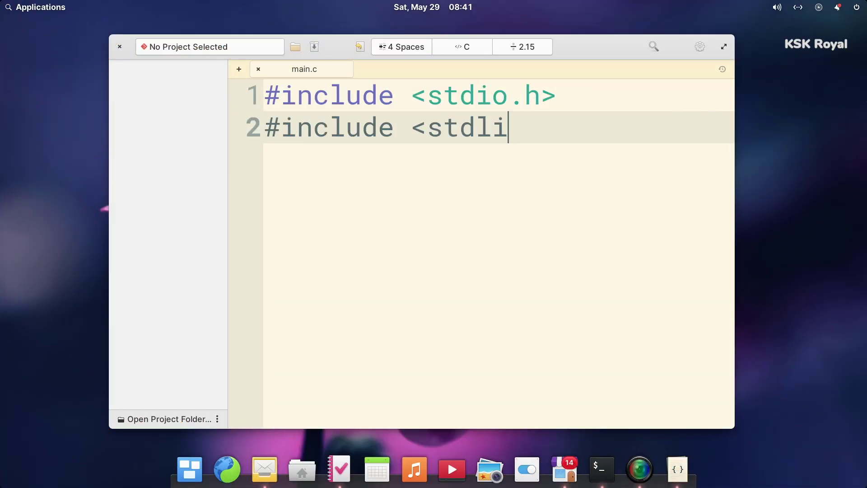
# Step: Finish the stdlib.h include and add #include <string.h> followed by a blank line
pyautogui.write('b.h>')
pyautogui.press('Return')
pyautogui.write('#include <string.h>')
pyautogui.press('Return')
pyautogui.press('Return')
# Step: Begin int lengthOfString(char i[]) with a counter j and an empty while loop
pyautogui.write('int ')
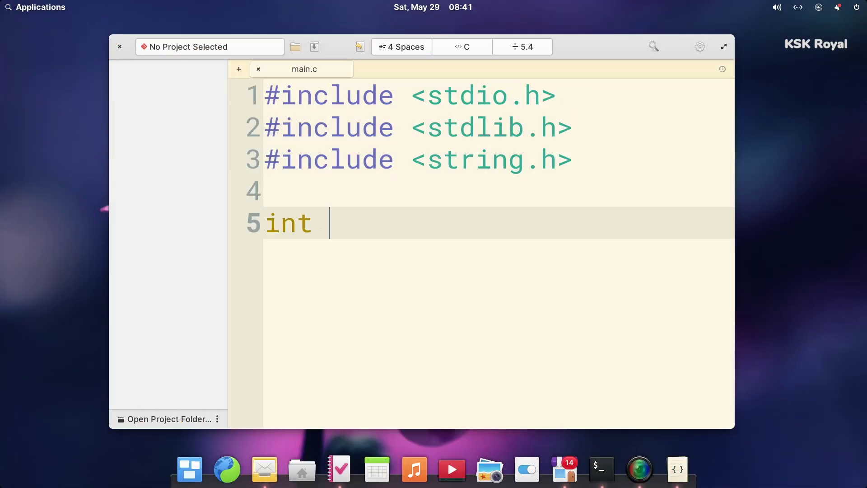
pyautogui.write('lengthOfString(char ')
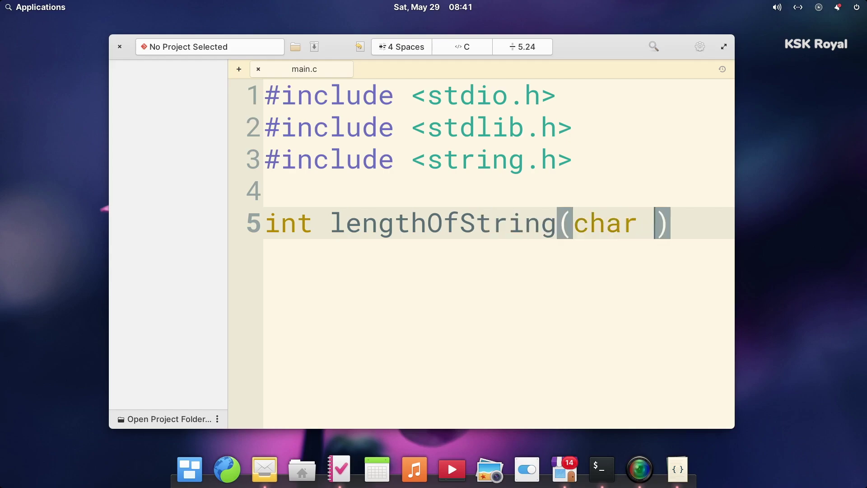
pyautogui.write('i[]) {')
pyautogui.press('Return')
pyautogui.press('Return')
pyautogui.press('Up')
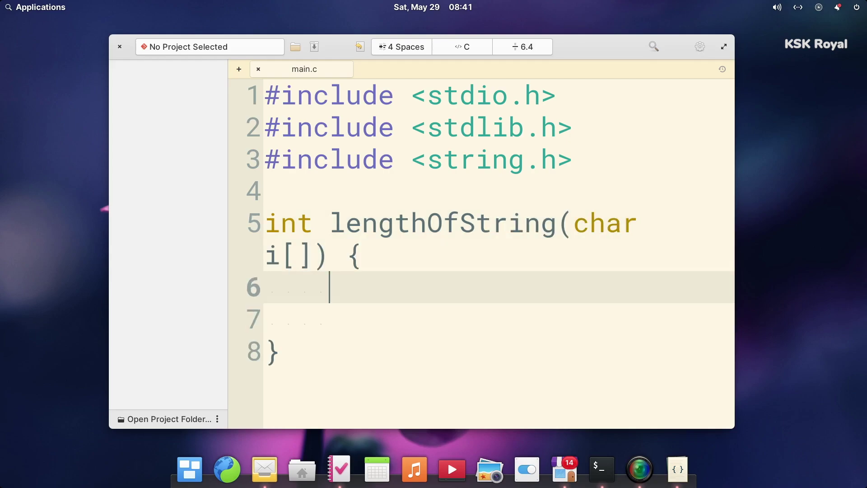
pyautogui.write('int i = 0;')
pyautogui.press('Return')
pyautogui.write('while(!())')
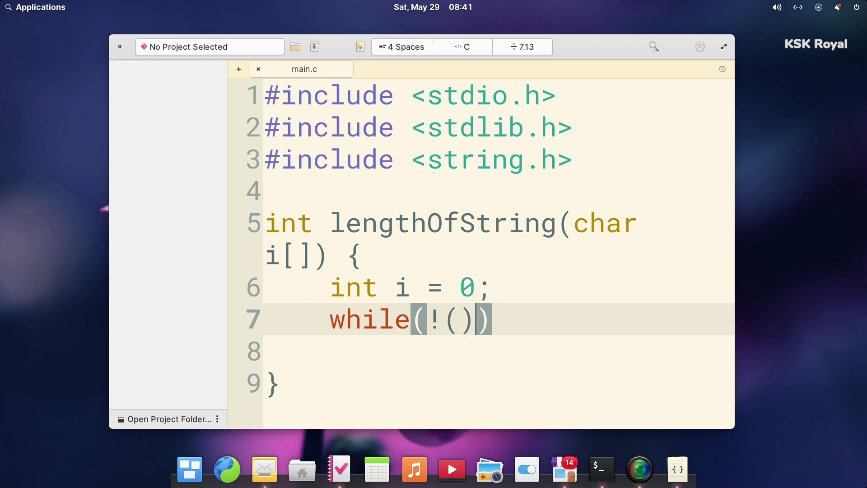
pyautogui.press('Left')
pyautogui.press('Up')
pyautogui.press('Left')
pyautogui.press('Left')
pyautogui.press('Left')
pyautogui.press('BackSpace')
pyautogui.write('j')
pyautogui.press('Down')
pyautogui.press('Right')
pyautogui.press('Right')
pyautogui.press('Right')
# Step: Complete the loop on i[j] != '\0' with ++i; and end the function with return i;
pyautogui.write('i[')
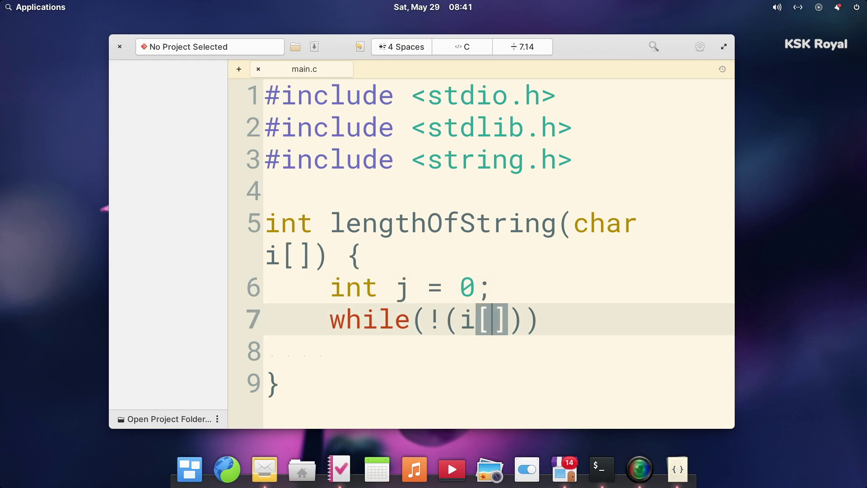
pyautogui.write("j] != '\\0')) {")
pyautogui.press('Return')
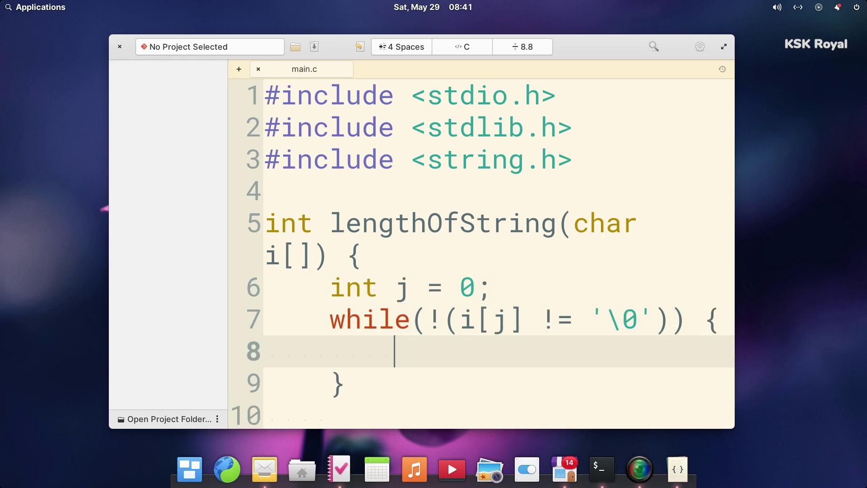
pyautogui.write('++i;')
pyautogui.press('Down')
pyautogui.press('Return')
pyautogui.press('Return')
pyautogui.write('return i;')
pyautogui.press('Up')
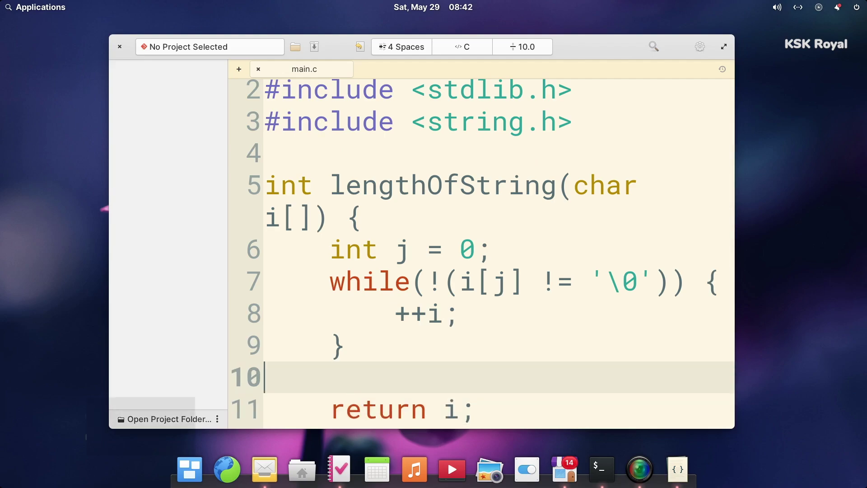
pyautogui.press('BackSpace')
pyautogui.press('Down')
pyautogui.press('Down')
pyautogui.press('Down')
pyautogui.press('Down')
pyautogui.press('Down')
# Step: Write int main() declaring char some[] = "hello" and begin a printf call
pyautogui.write('int m')
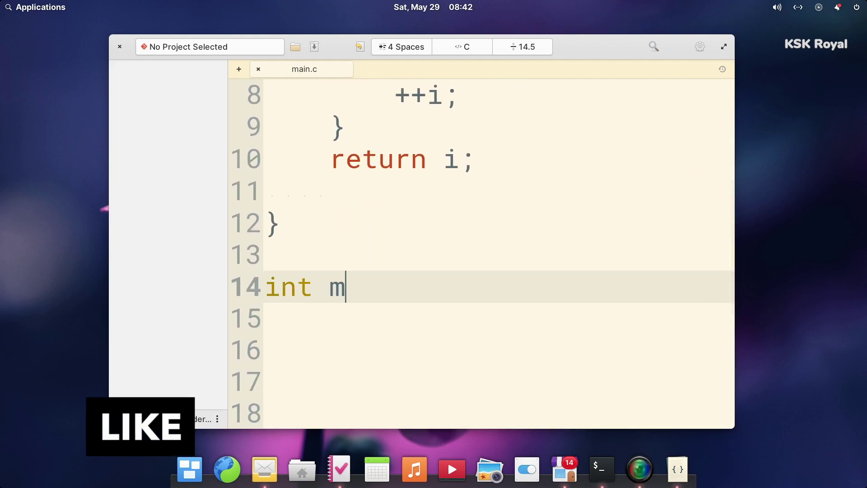
pyautogui.write('ain() {')
pyautogui.press('Return')
pyautogui.write('char some[] =')
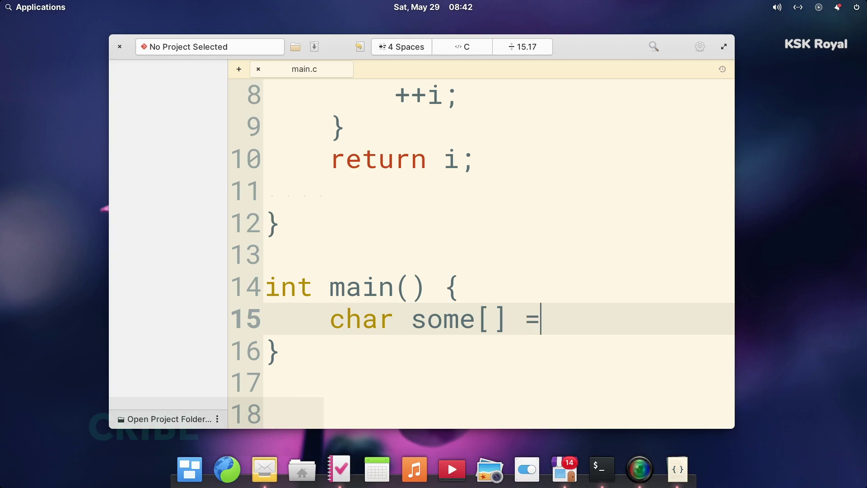
pyautogui.write(' "hello";')
pyautogui.press('Return')
pyautogui.write('printf();')
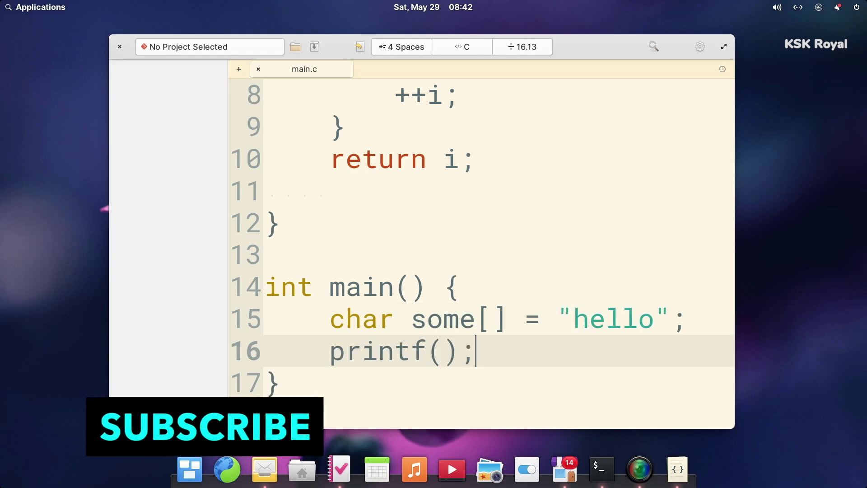
pyautogui.press('Left')
pyautogui.press('Left')
pyautogui.write('"L')
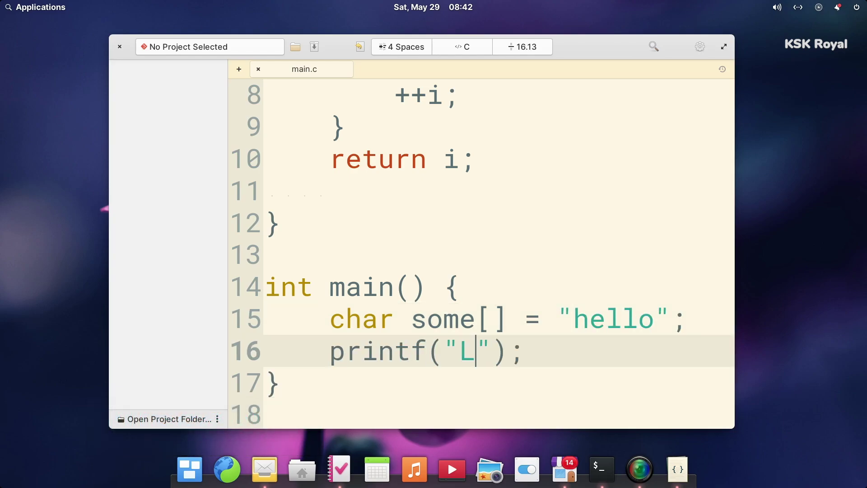